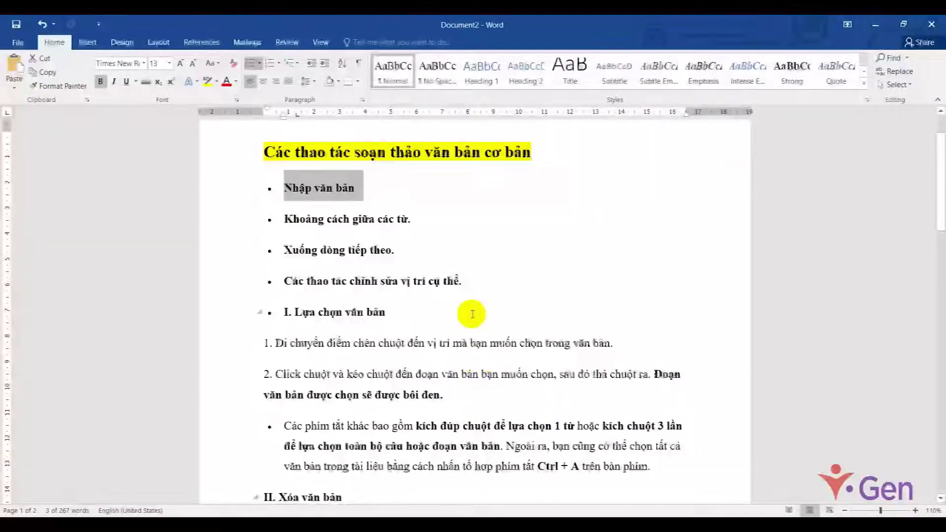
Step: Add ': Sử dụng các ký tự trên bàn phím để soạn thảo văn bản.' after 'Nhập văn bản'
left_click(388, 183)
type(":")
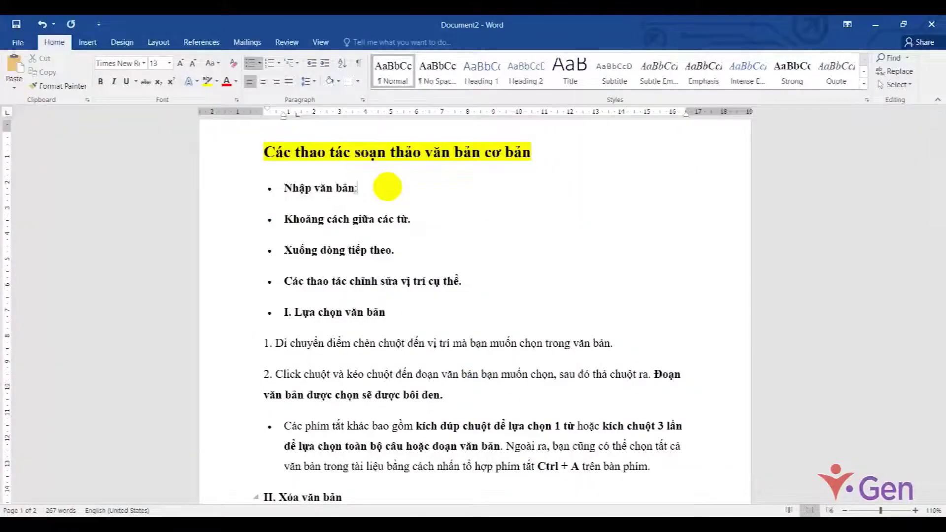
type(" Sử dụng các ký tự trên bàn phím để soạn thảo văn bản.")
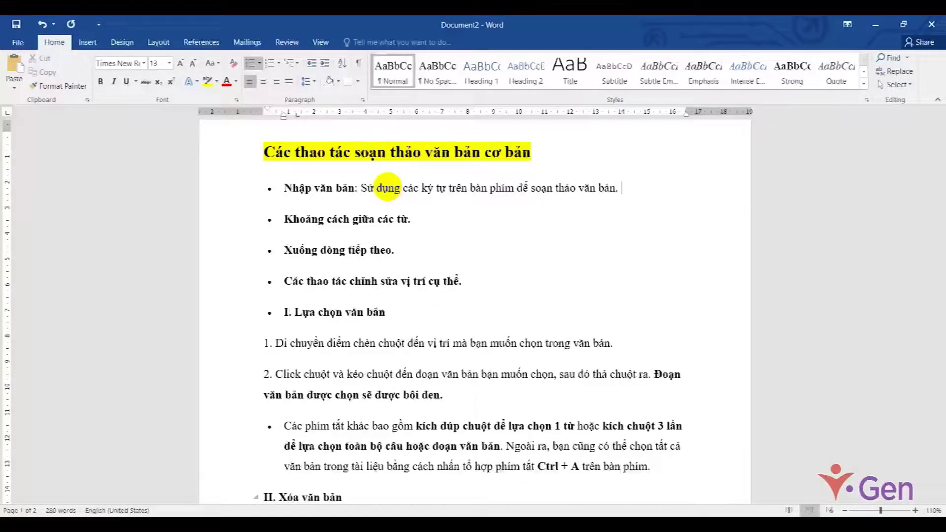
left_click(252, 220)
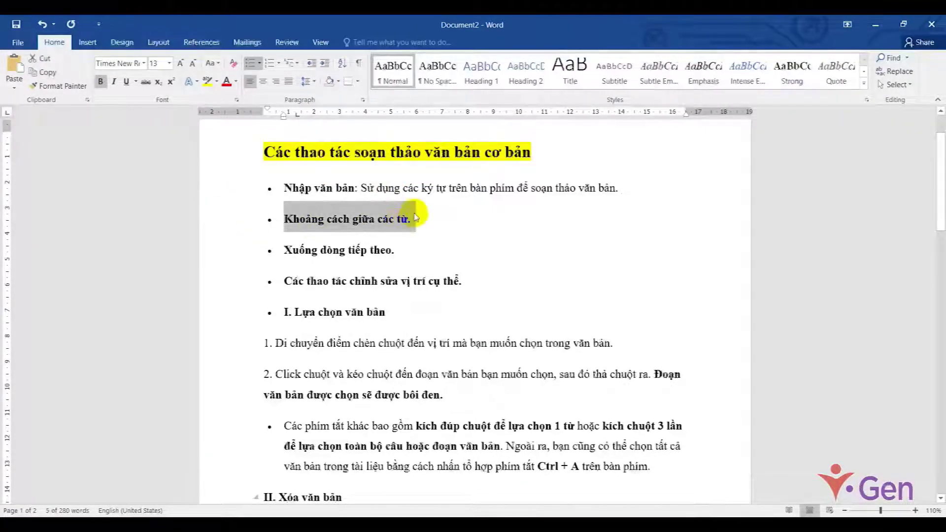
Step: Remove the extra space before 'chuột' in item 2 and start a new paragraph after the bullet
left_click(367, 374)
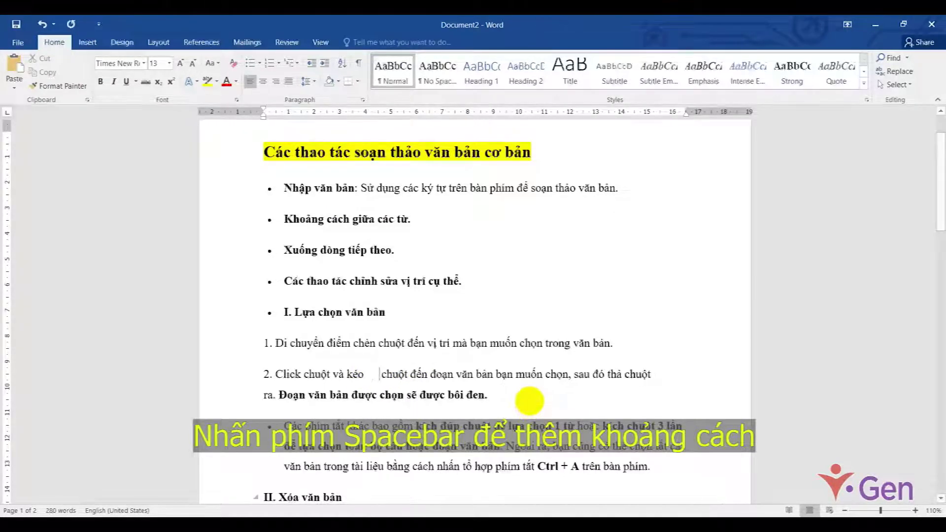
key("BackSpace")
key("BackSpace")
key("BackSpace")
left_click(249, 250)
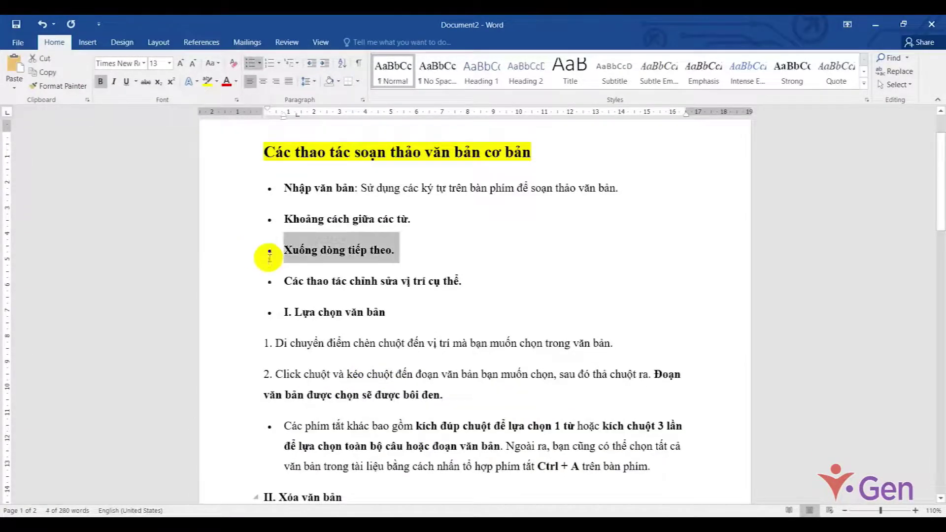
left_click(472, 394)
key("Return")
key("Return")
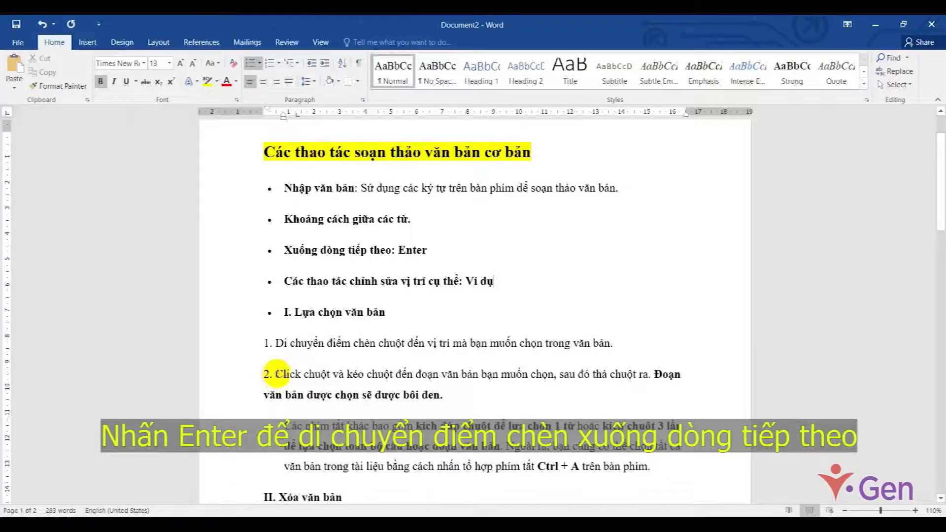
Step: Prefix item 2 with 'Các bạn cần'
left_click(275, 375)
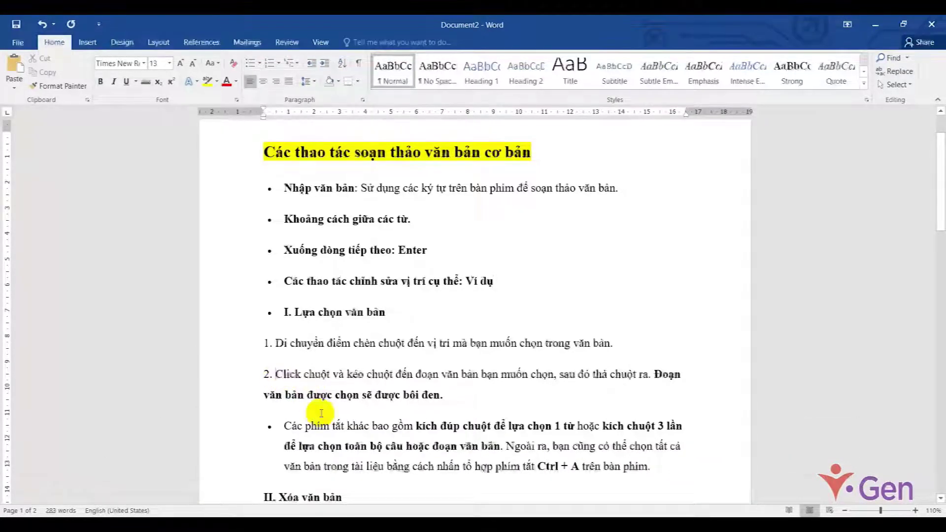
type("Các bạn ")
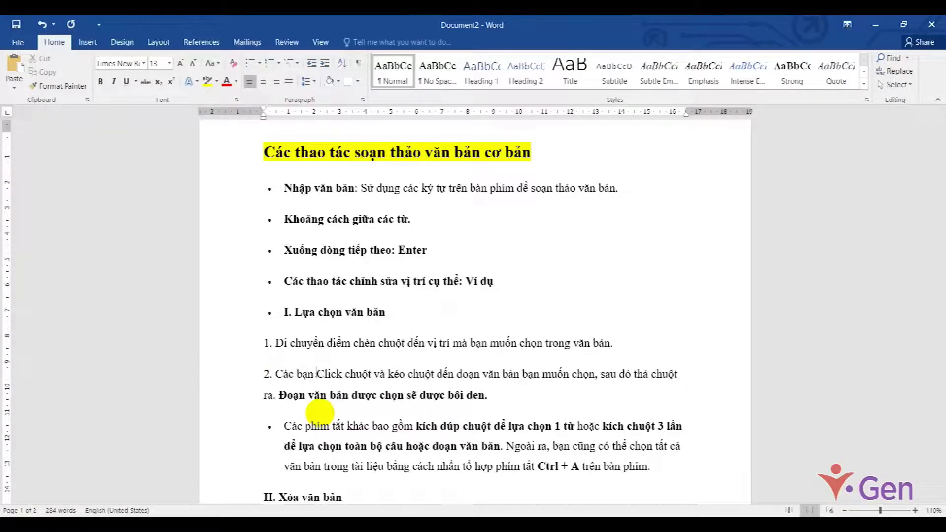
type("cần")
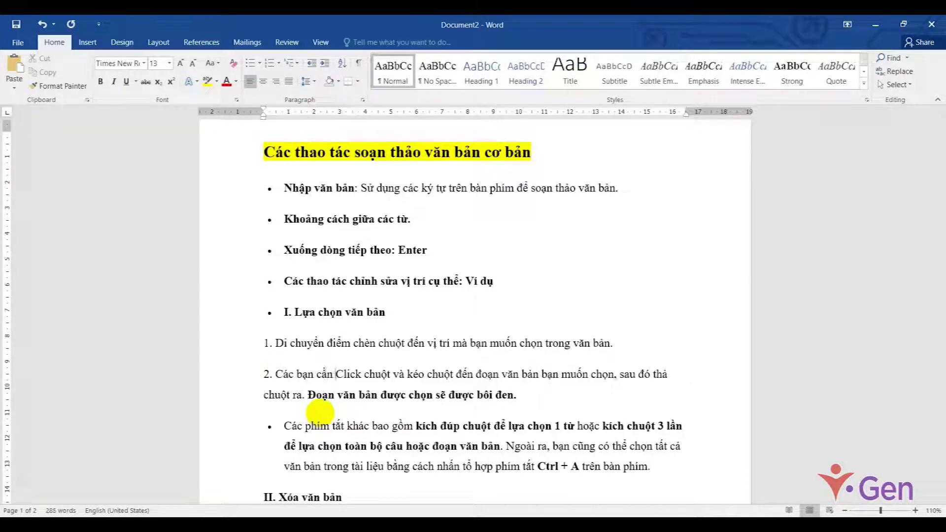
left_click(623, 419)
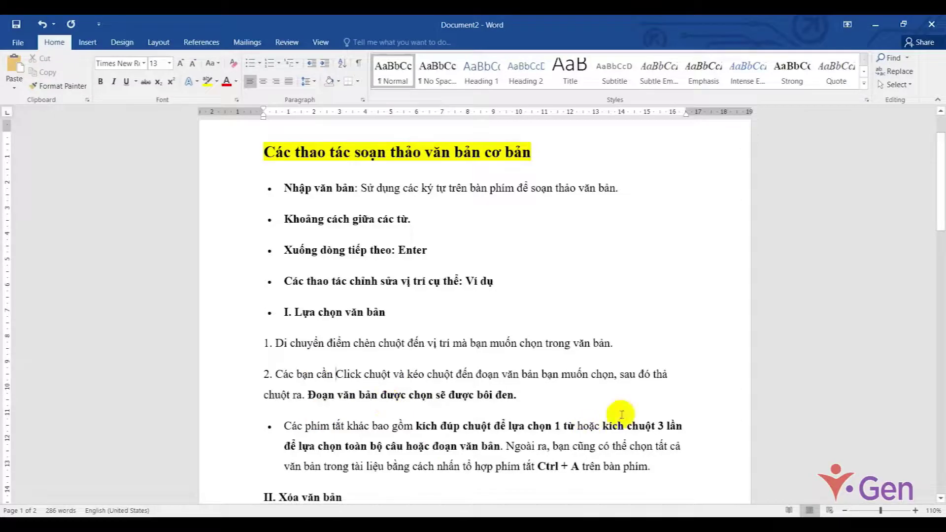
double_click(325, 374)
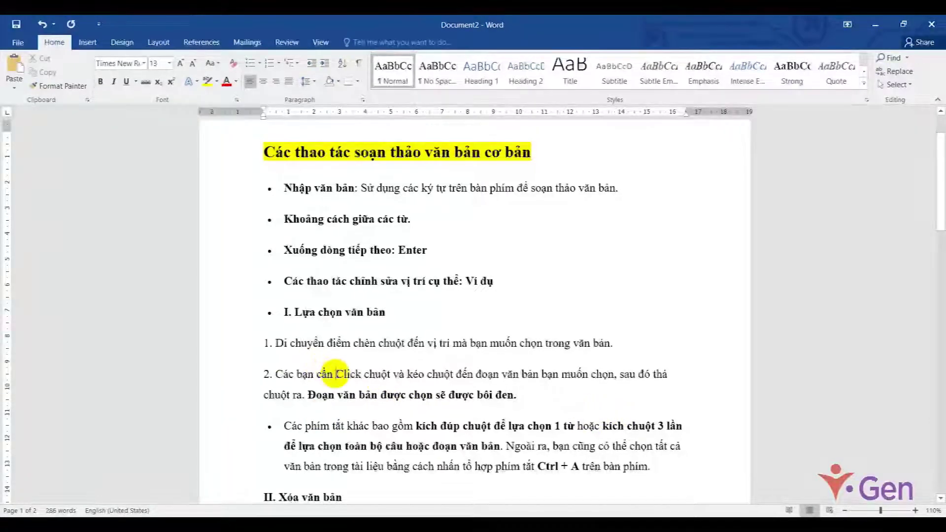
left_click_drag(294, 312, 390, 317)
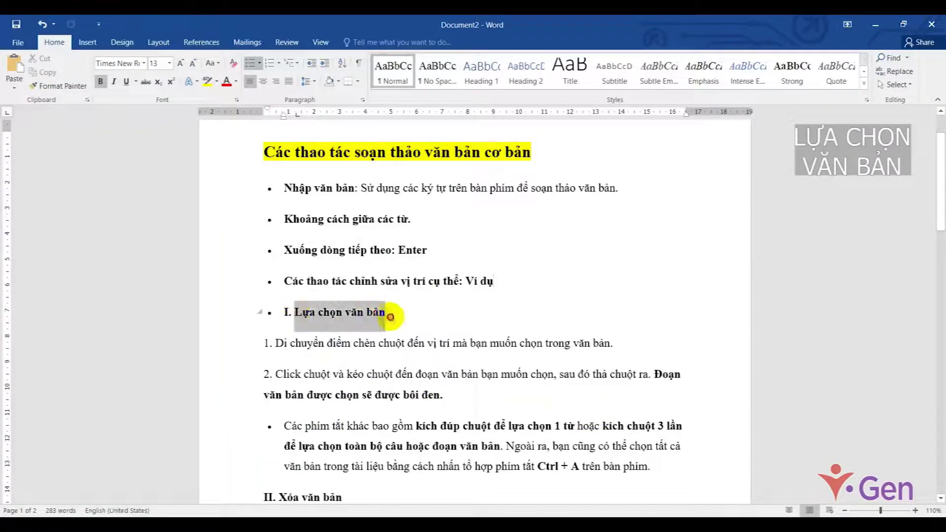
scroll(396, 317, "down", 3)
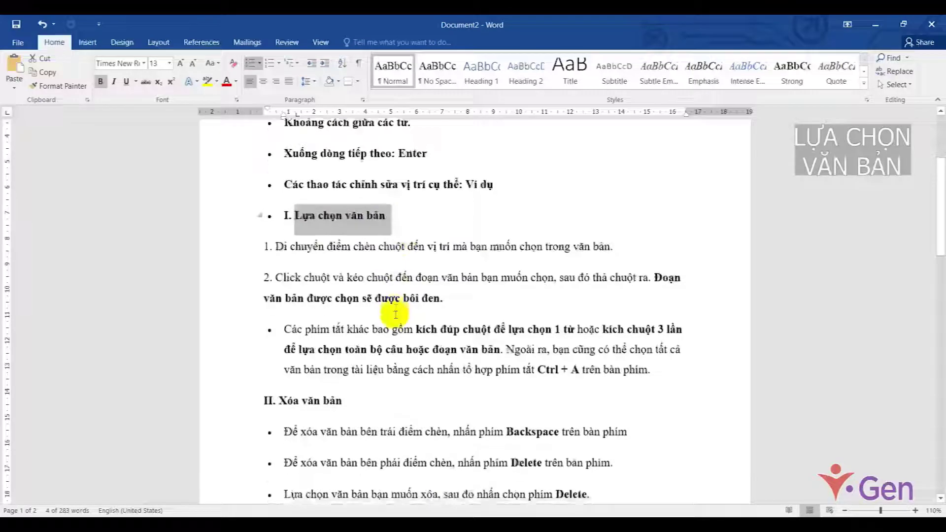
left_click(353, 279)
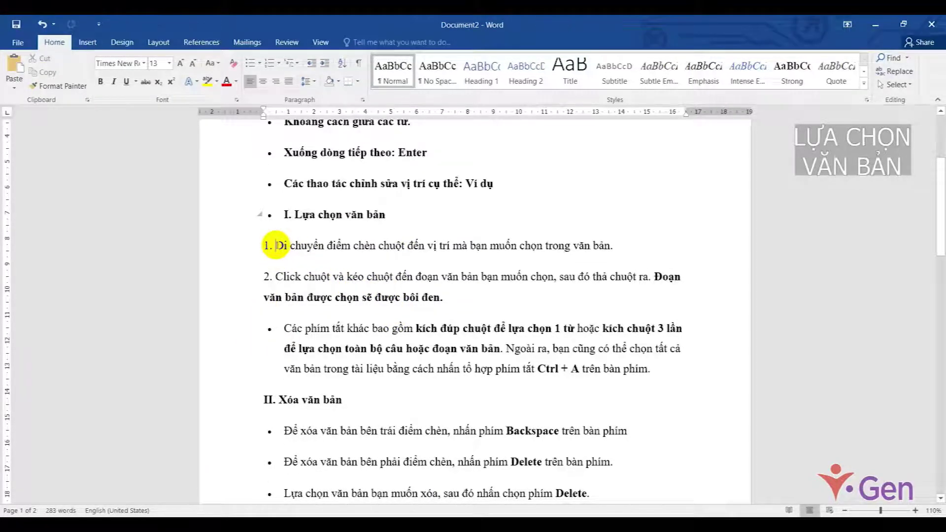
left_click_drag(286, 244, 615, 251)
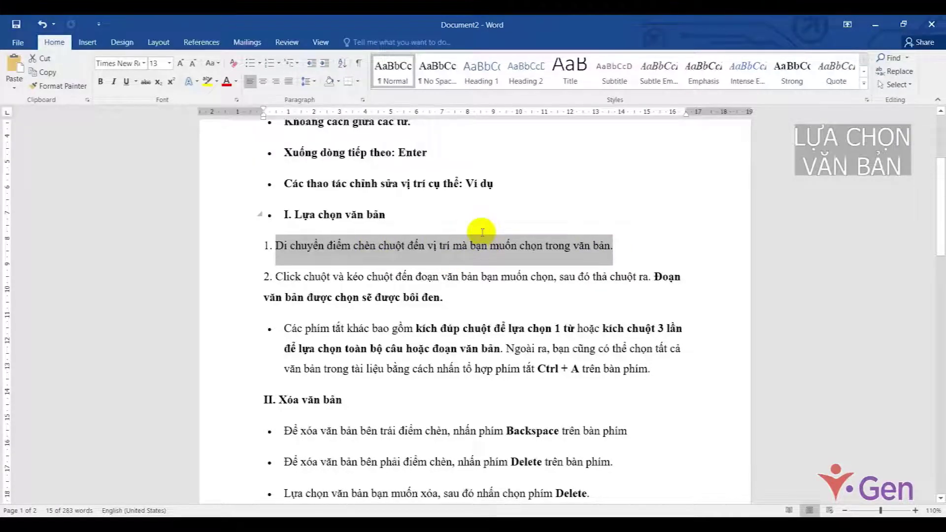
left_click(432, 246)
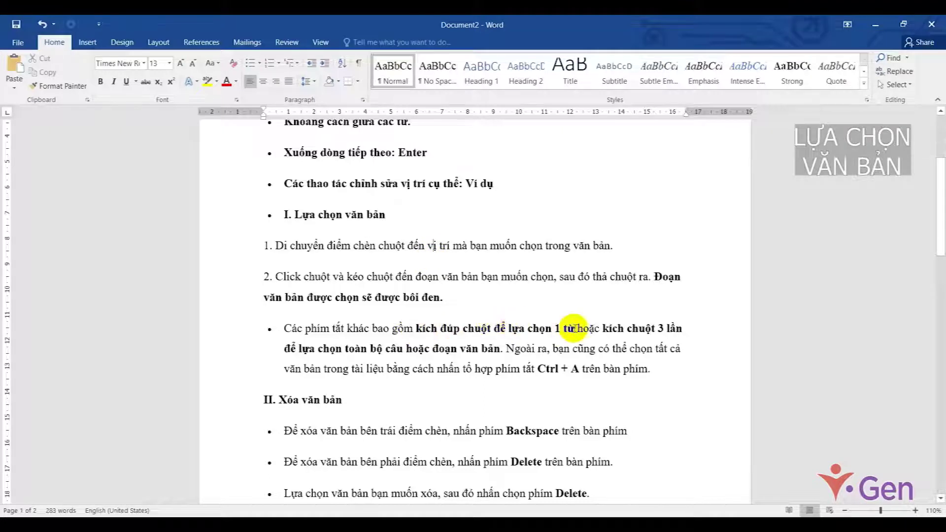
left_click_drag(576, 329, 455, 329)
left_click(457, 329)
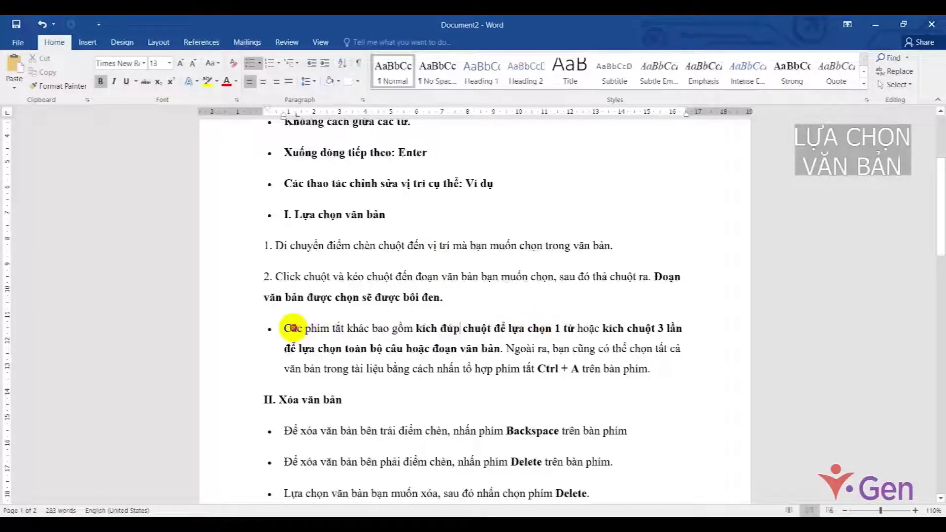
double_click(293, 329)
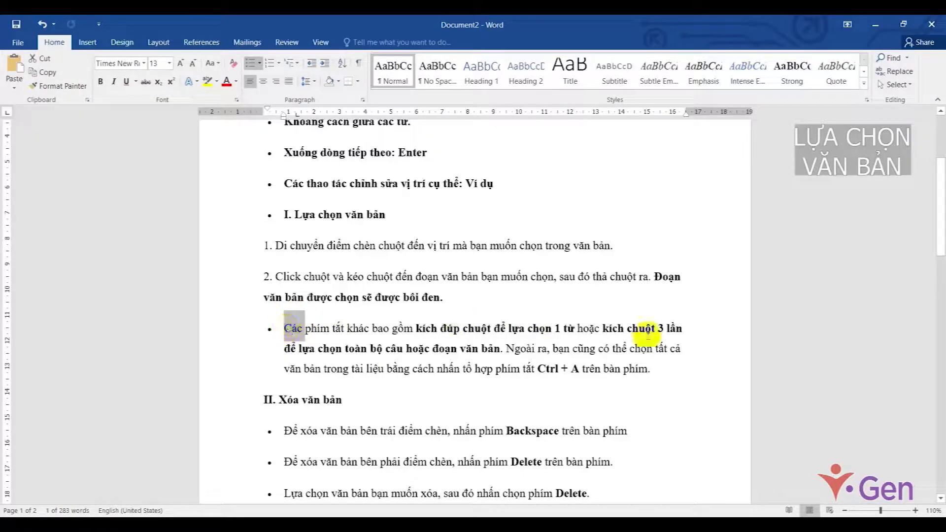
left_click(596, 327)
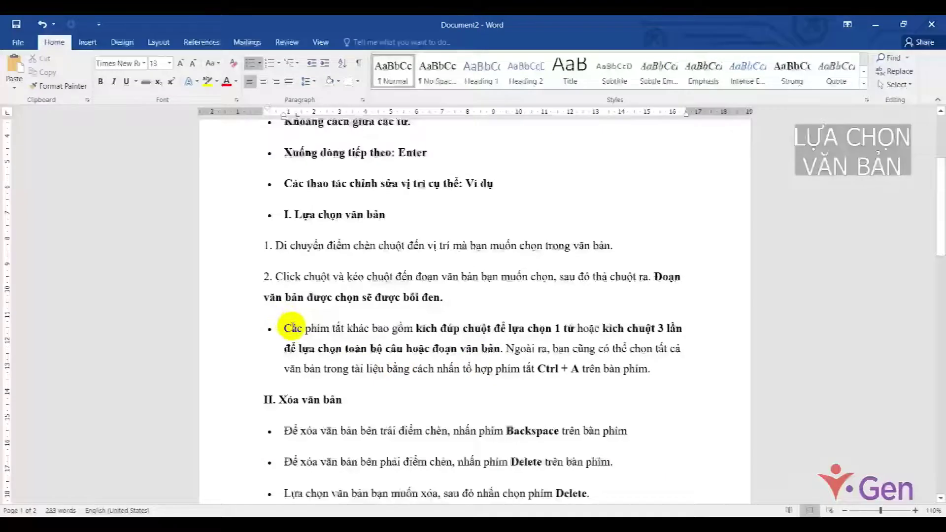
triple_click(291, 328)
left_click(394, 336)
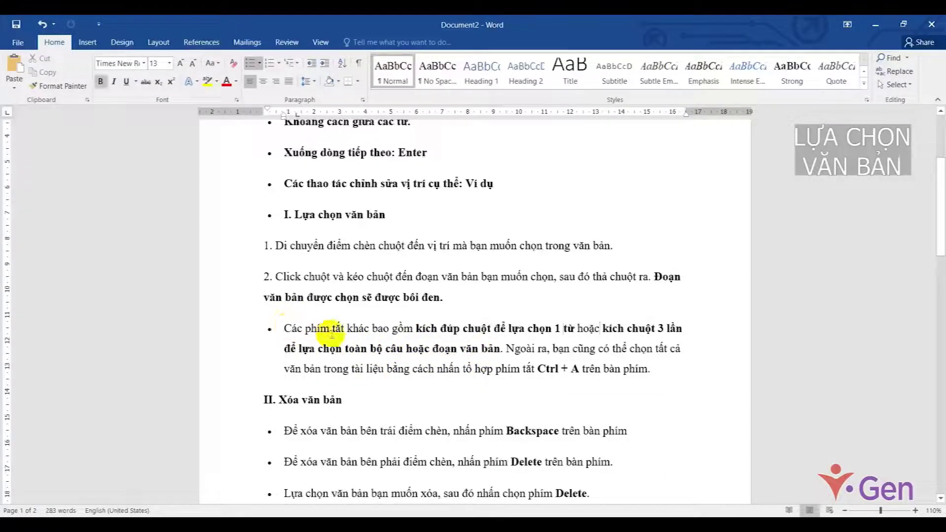
left_click_drag(537, 368, 577, 370)
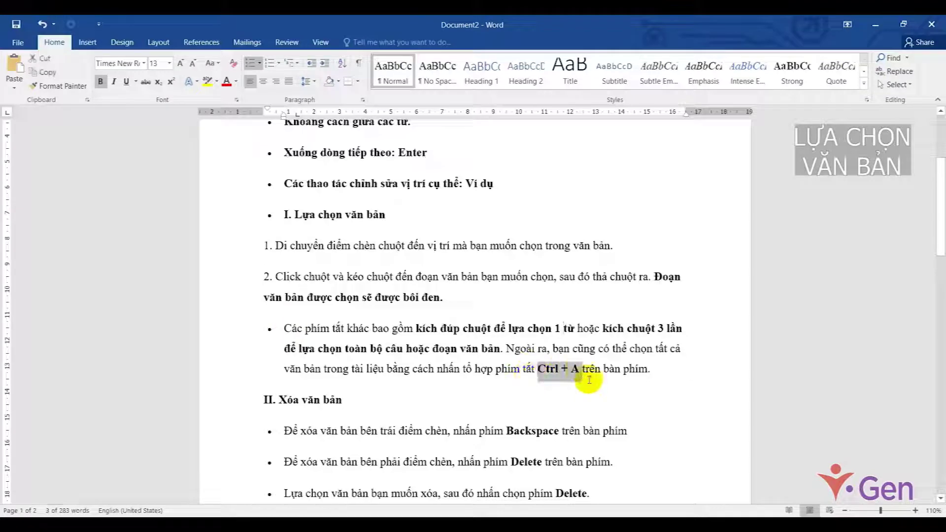
left_click(585, 380)
key("ctrl+a")
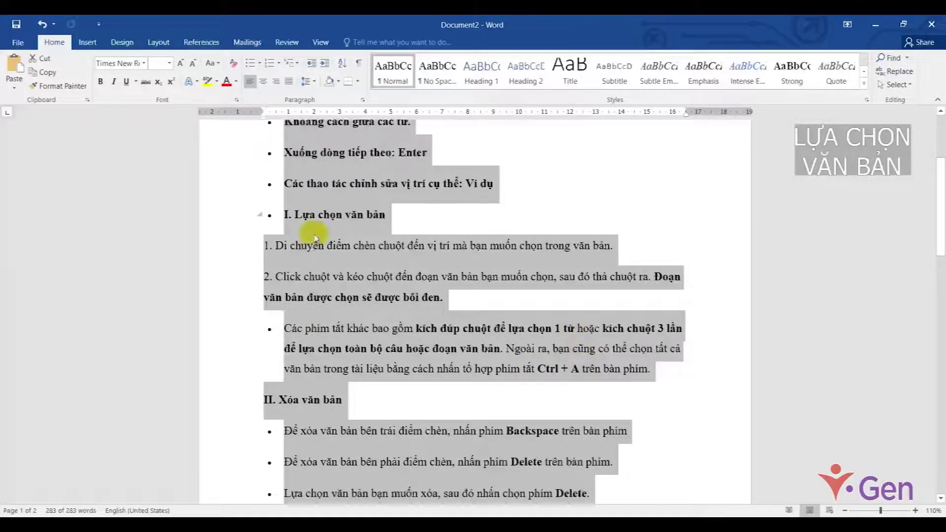
scroll(482, 401, "up", 5)
scroll(482, 401, "down", 5)
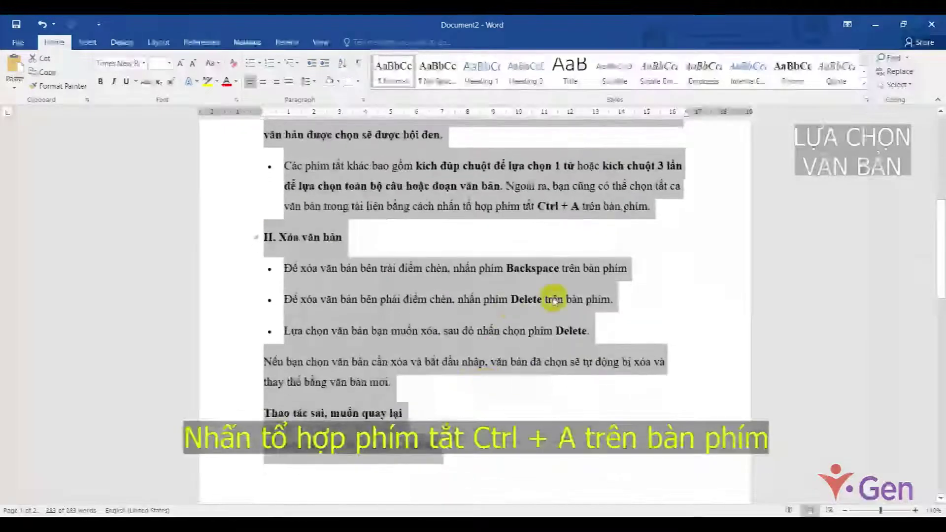
left_click(553, 298)
scroll(506, 269, "up", 1)
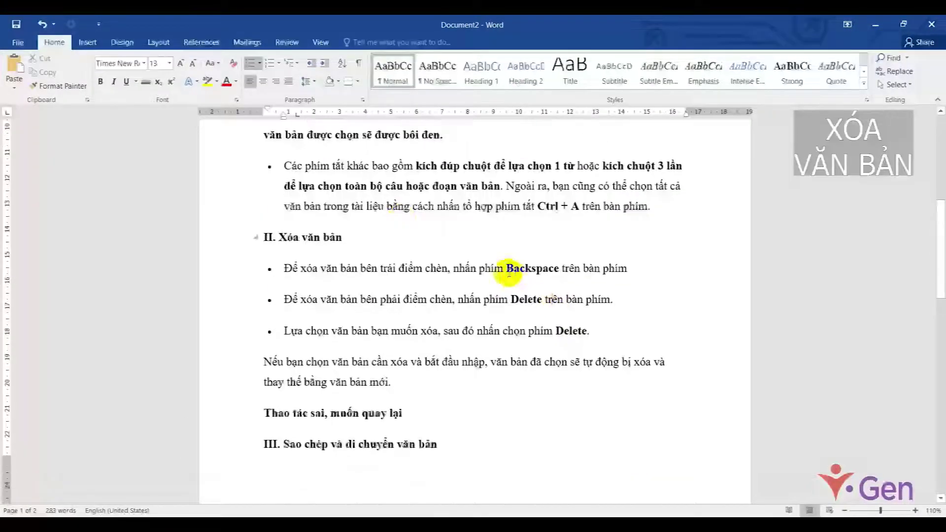
Step: Delete text before 'Backspace' with Backspace and restore it with Ctrl+Z
left_click_drag(353, 272, 264, 270)
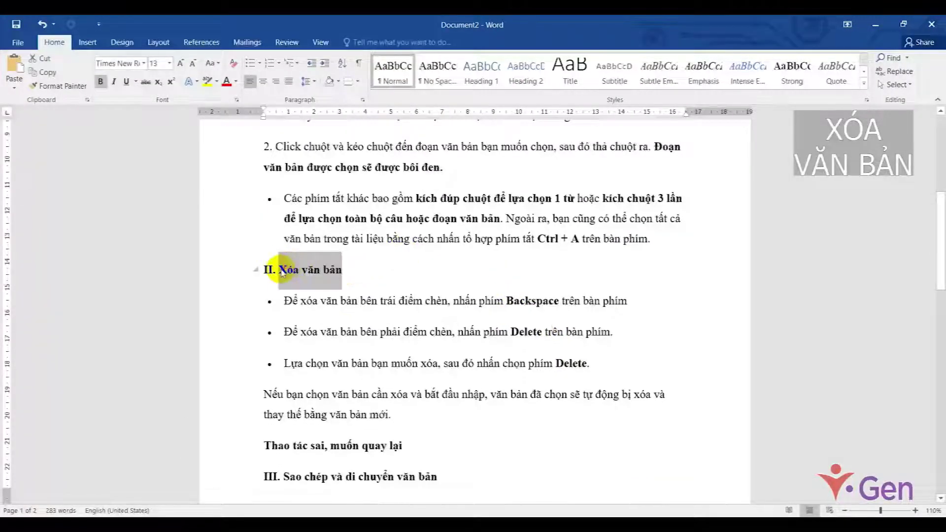
left_click(342, 277)
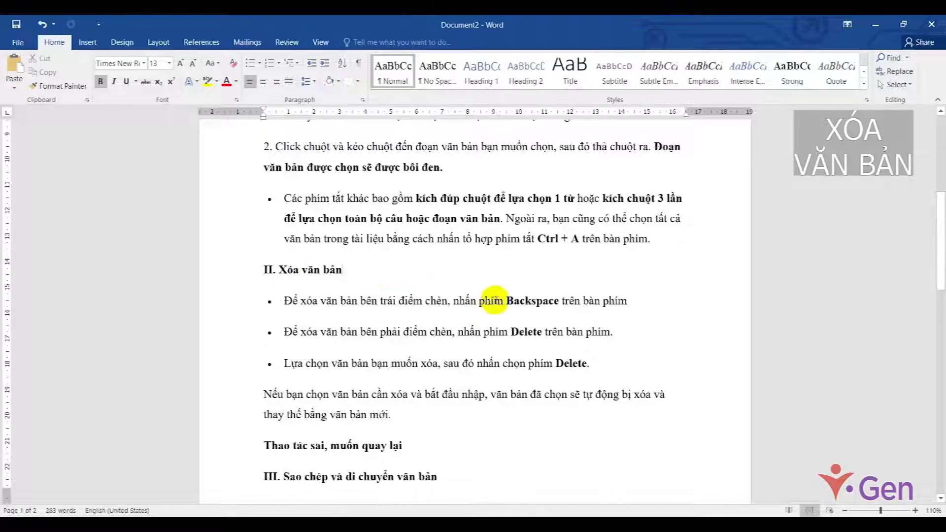
left_click(504, 300)
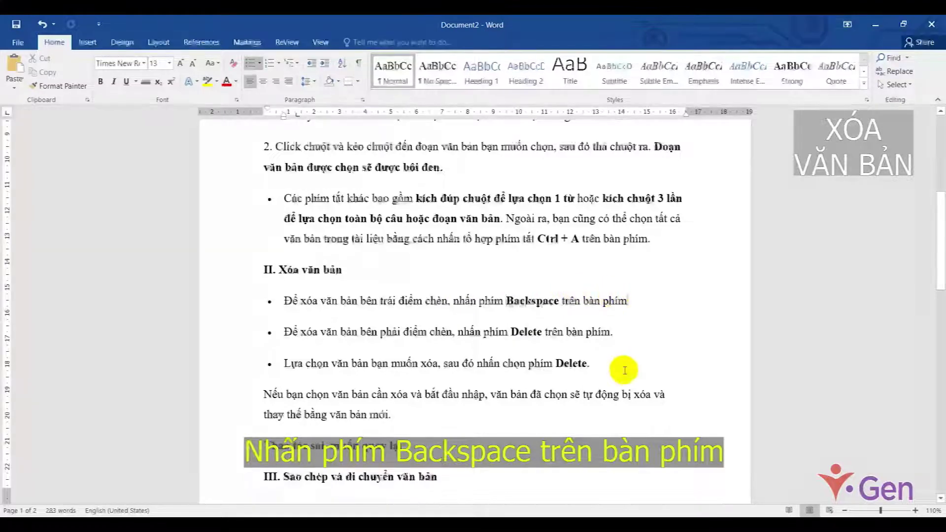
key("BackSpace")
key("ctrl+z")
left_click_drag(458, 333, 607, 334)
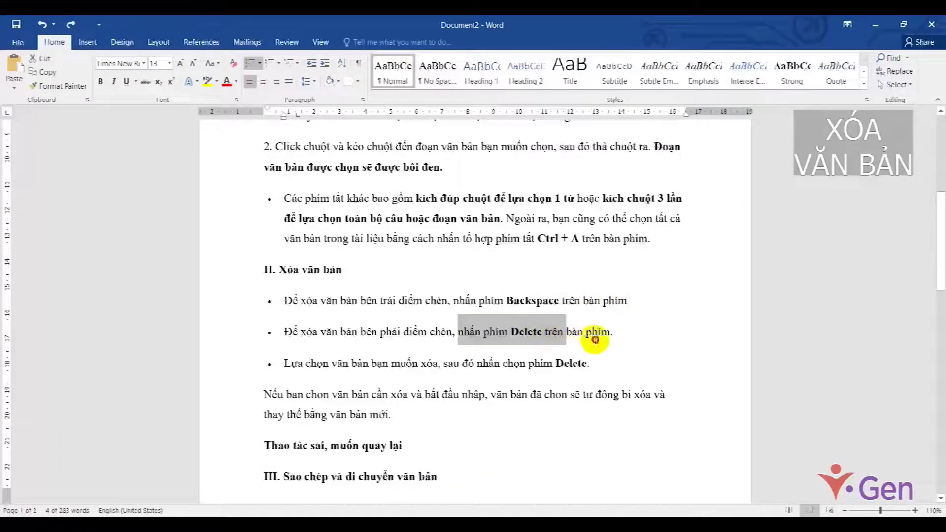
left_click(606, 334)
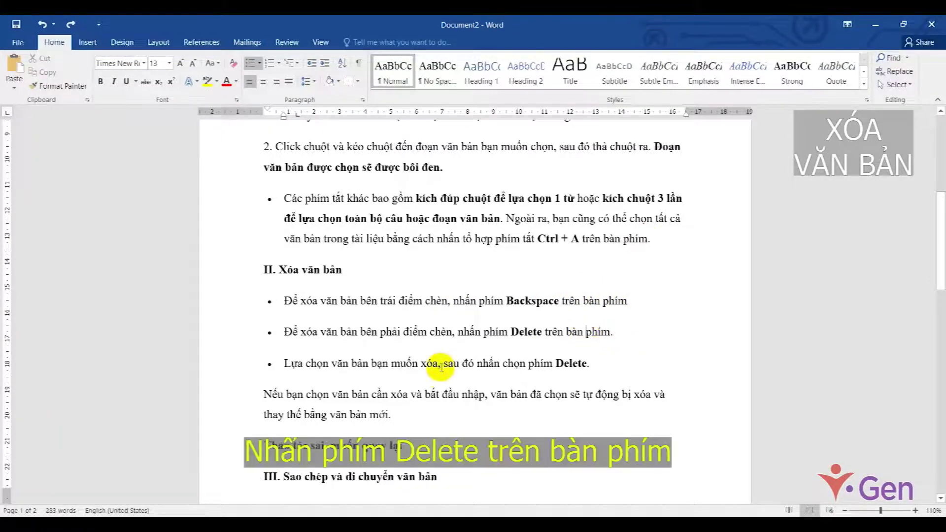
Step: Delete the third bullet's opening words with Delete, then restore them with Ctrl+Z
left_click_drag(284, 363, 427, 363)
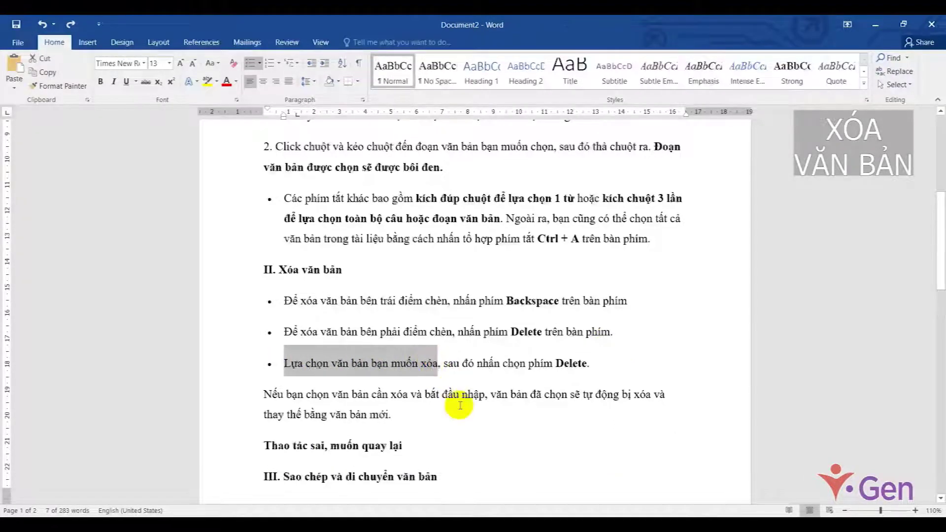
key("Delete")
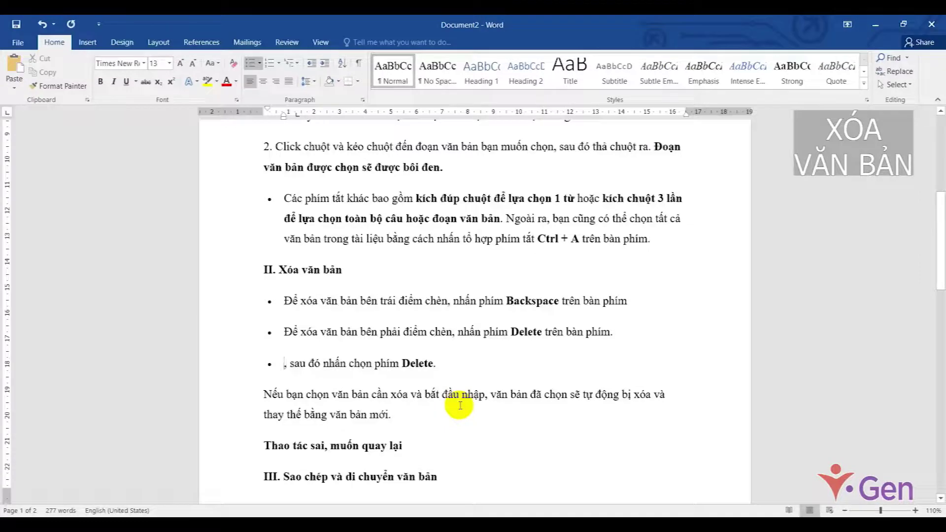
key("ctrl+z")
left_click(598, 364)
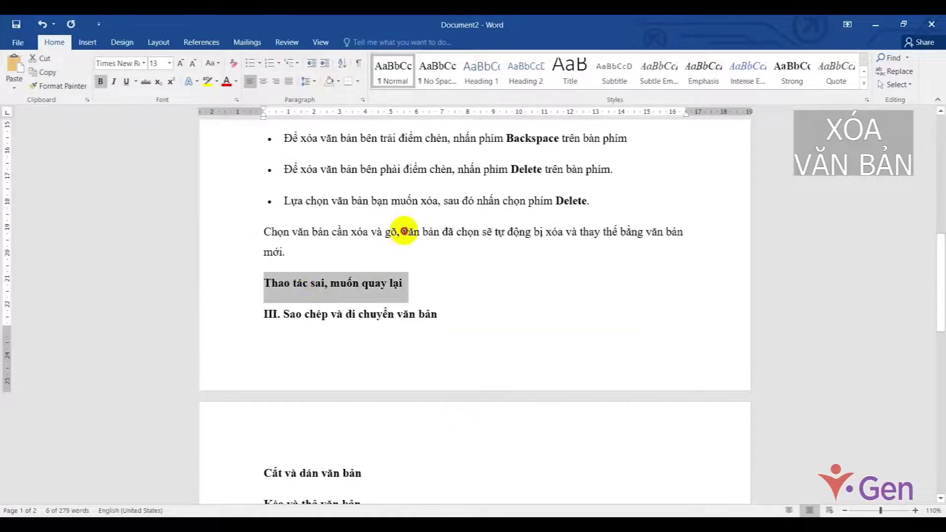
left_click(403, 231)
left_click(249, 233)
left_click(326, 238)
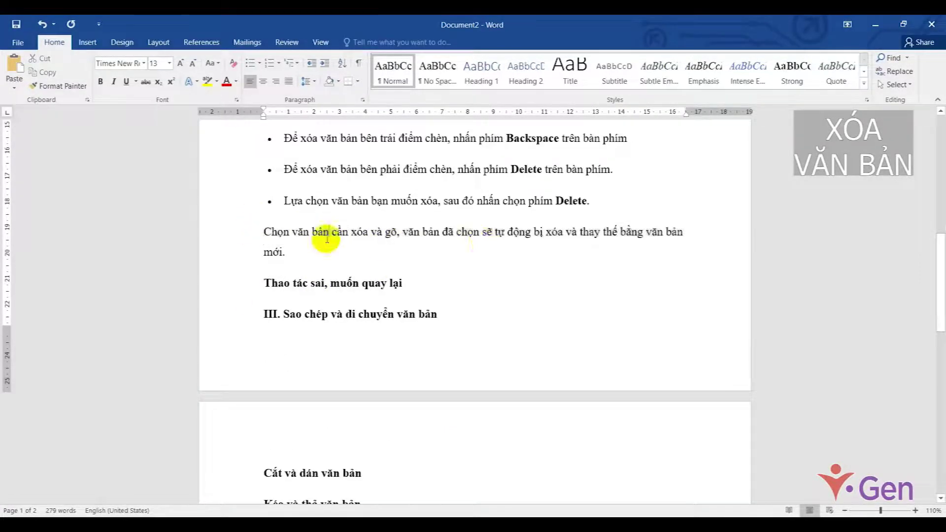
Step: Undo back to 'thay' and finish the note as 'Chọn văn bản cần xóa và thay thế'
left_click(432, 287)
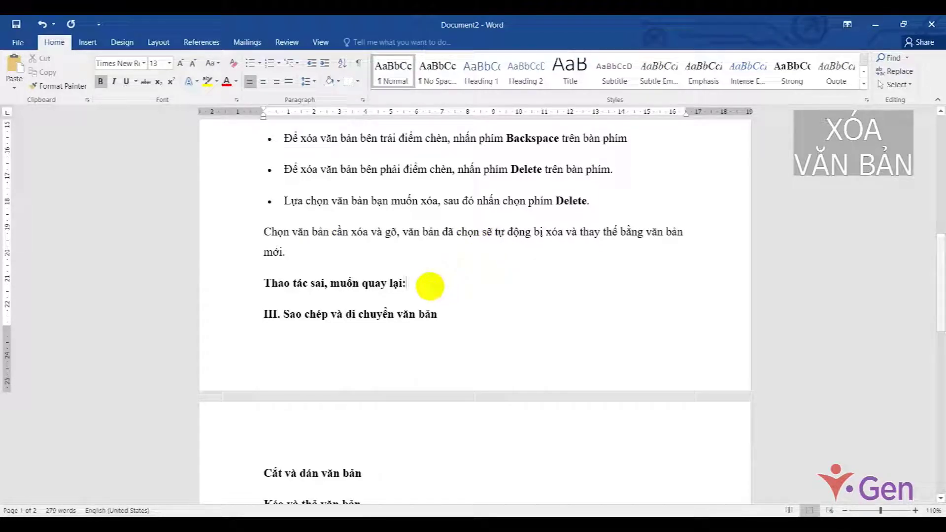
left_click(42, 26)
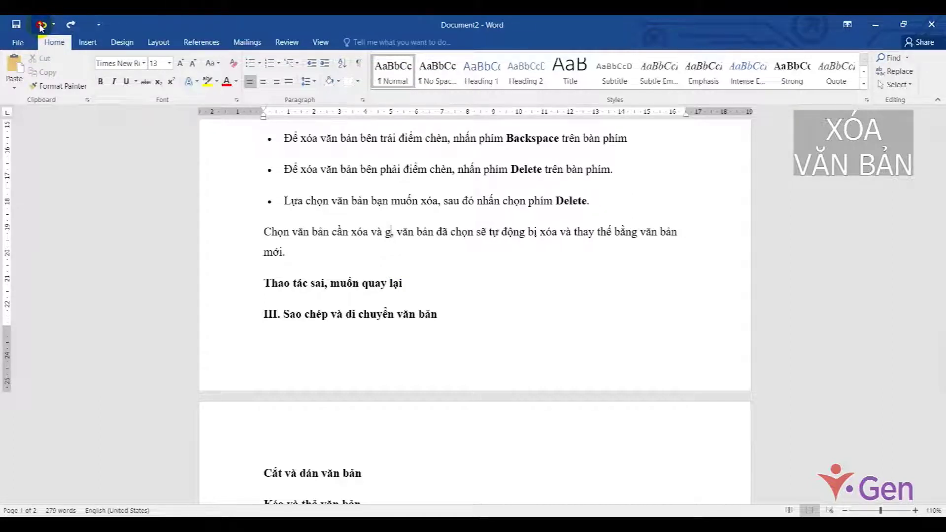
left_click(41, 26)
left_click(42, 25)
left_click(41, 25)
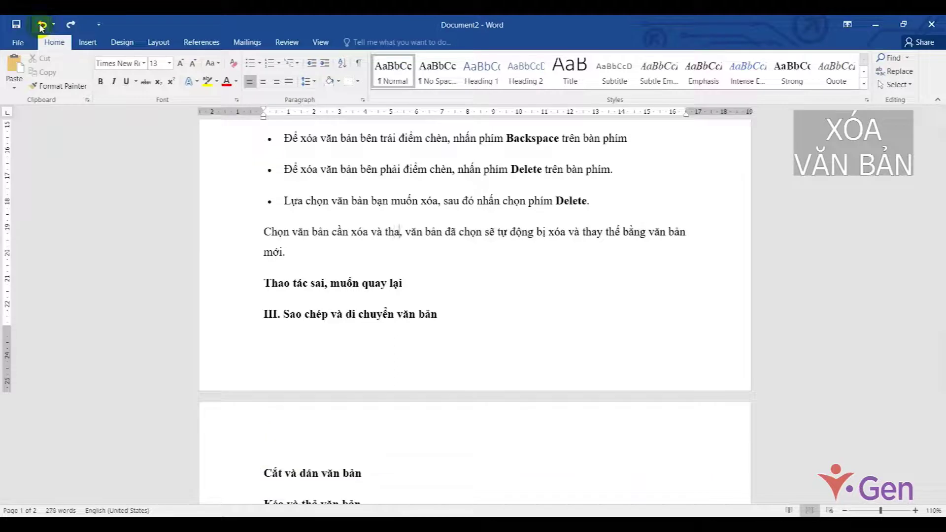
left_click(41, 26)
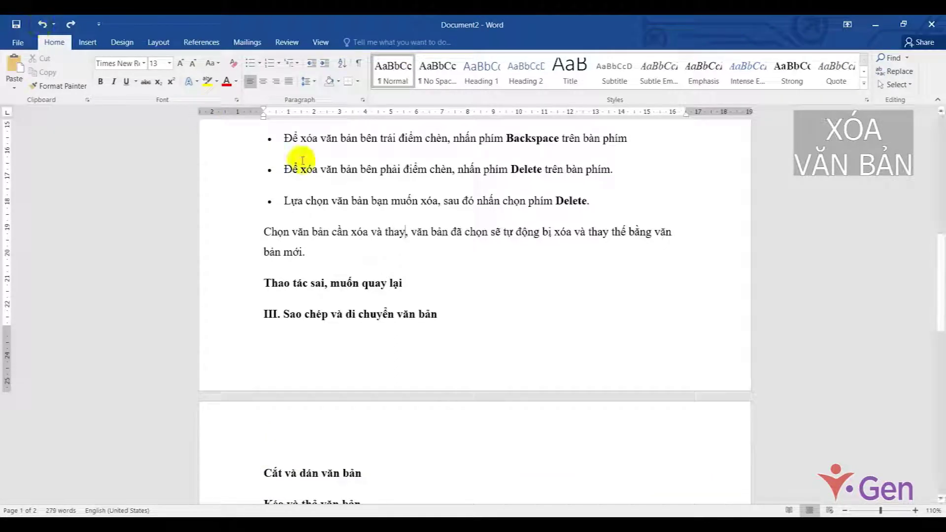
type("the")
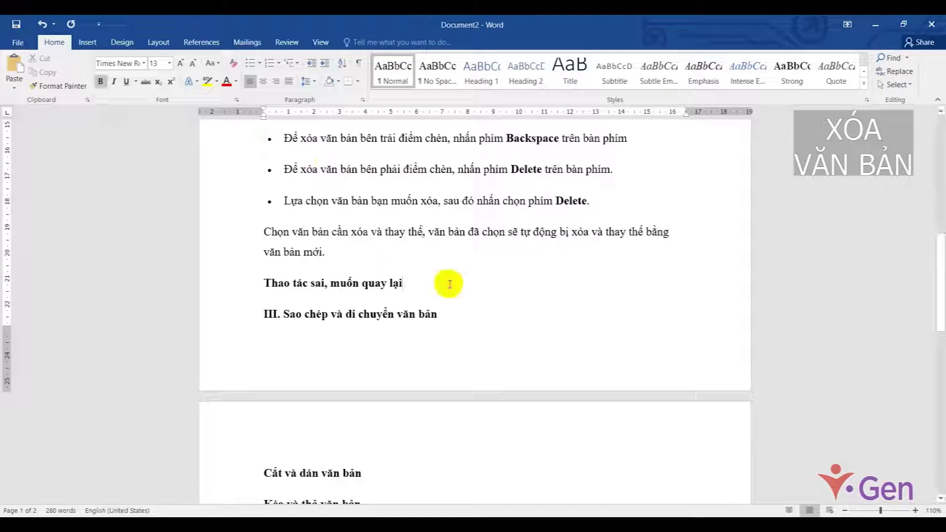
left_click_drag(406, 283, 344, 283)
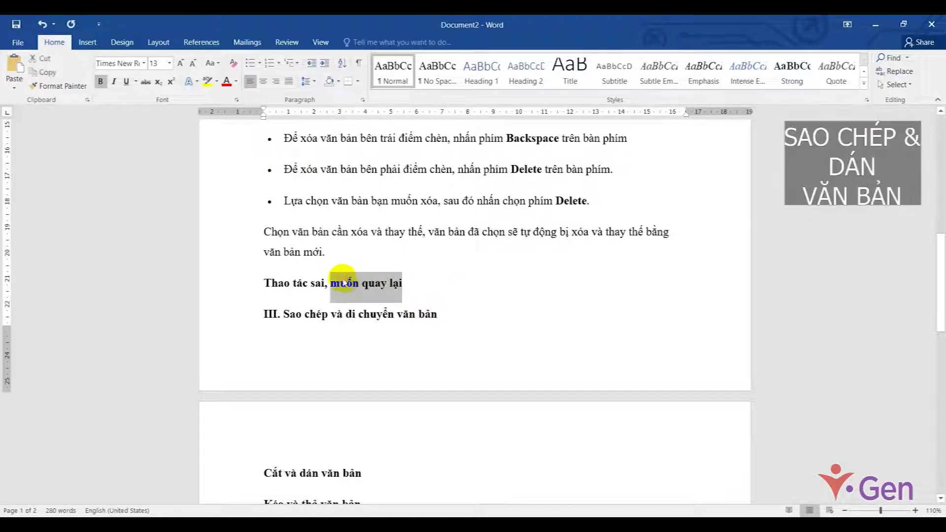
Step: Copy the 'Chọn văn bản cần xóa và thay thế…' paragraph
left_click(447, 287)
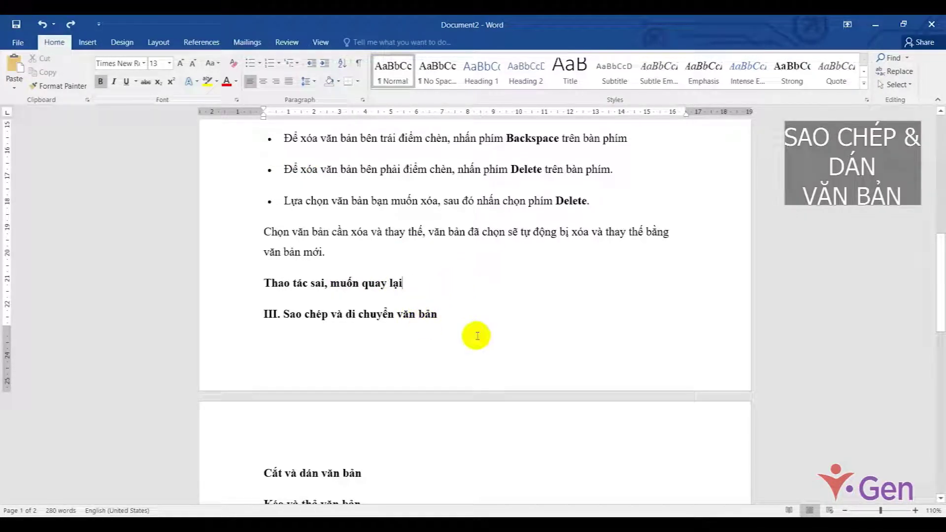
left_click(459, 312)
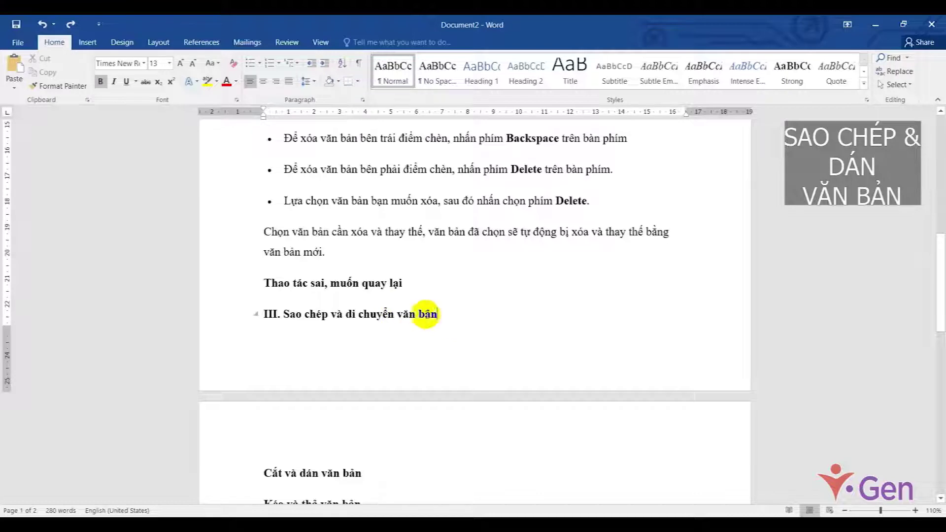
scroll(418, 311, "down", 2)
left_click_drag(286, 248, 437, 249)
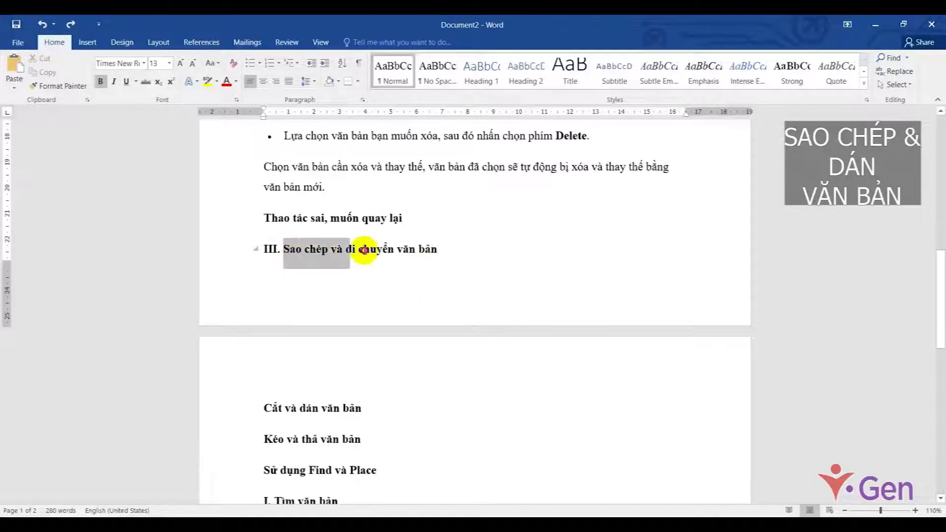
left_click(321, 300)
scroll(326, 276, "up", 1)
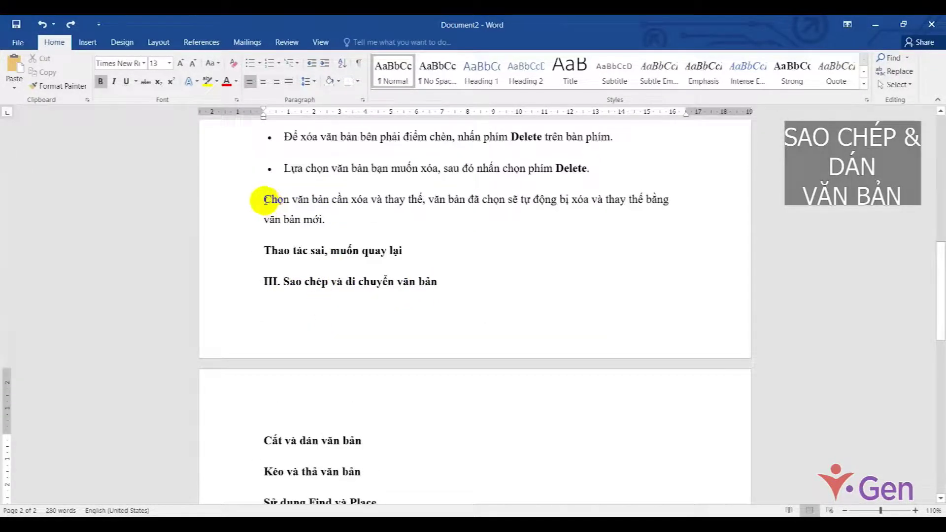
left_click_drag(264, 200, 329, 220)
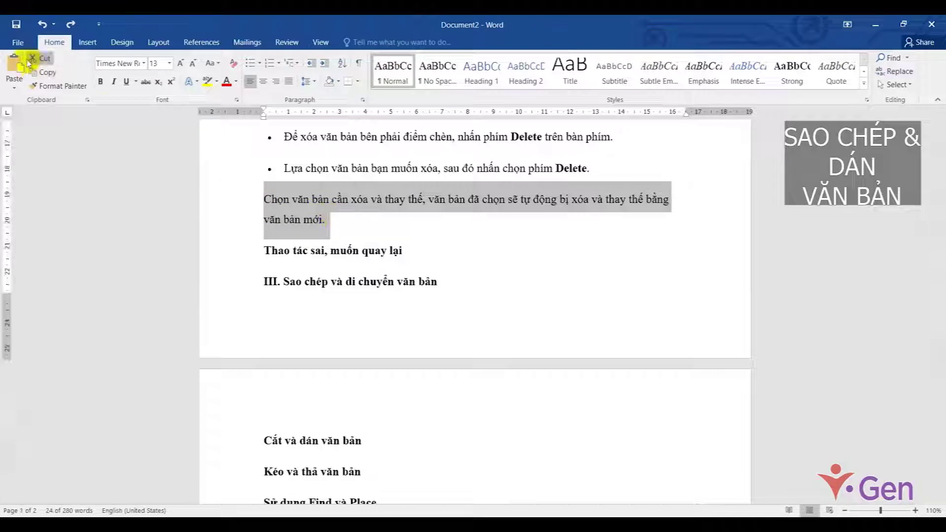
left_click(53, 72)
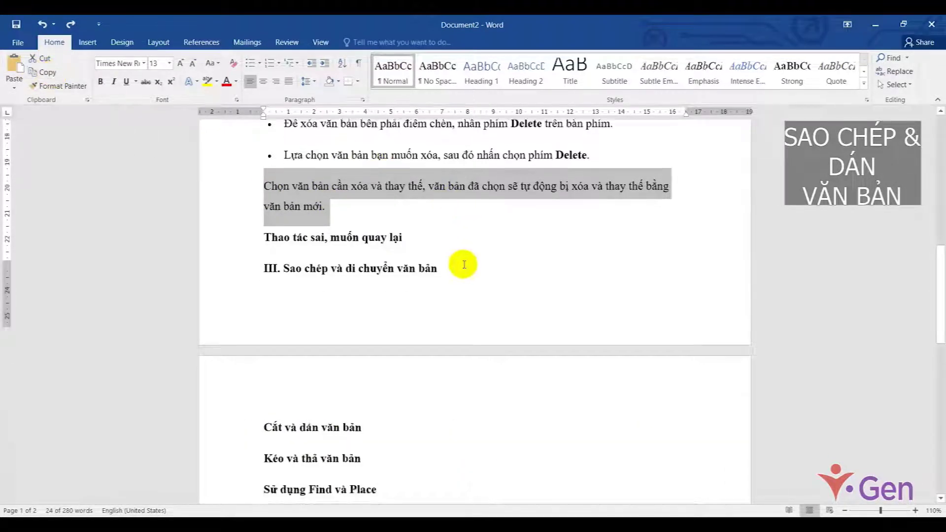
Step: Paste the copy with Ctrl+V on a new line after 'muốn quay lại'
scroll(460, 264, "down", 2)
left_click(421, 220)
key("Return")
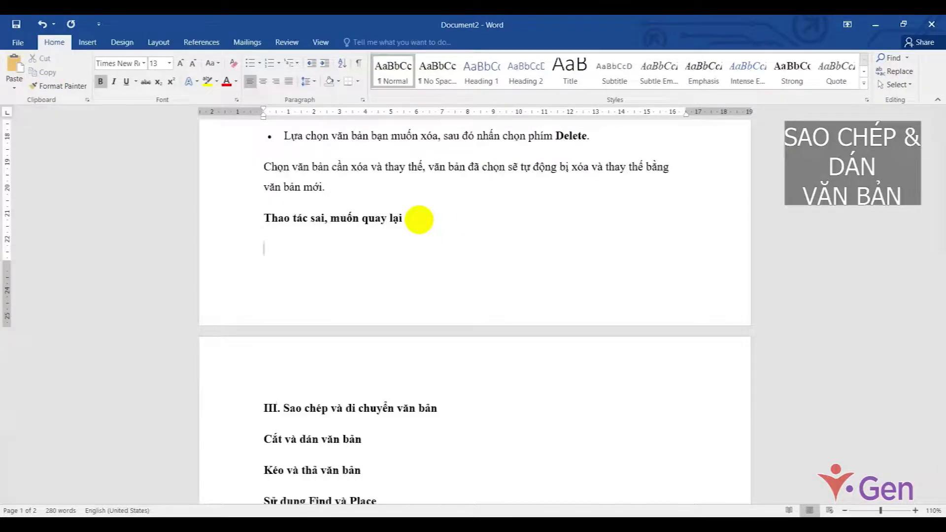
key("ctrl+v")
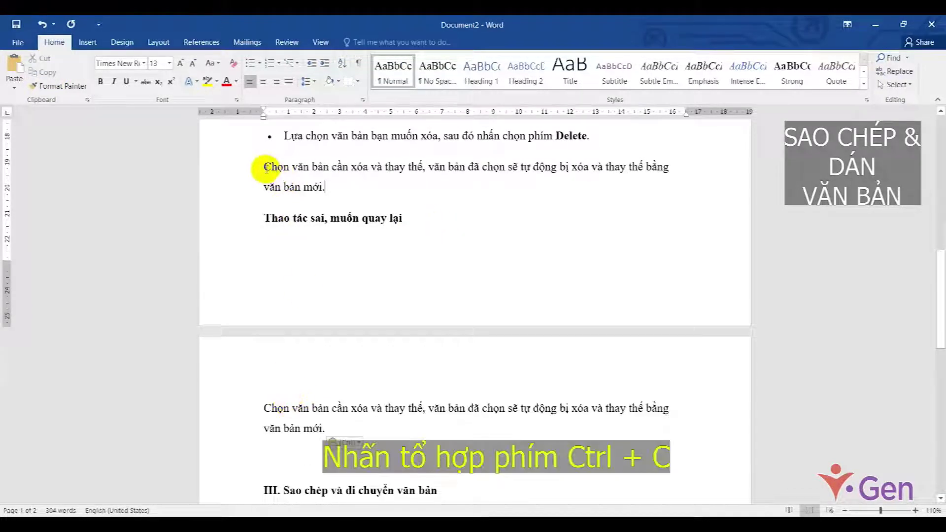
Step: Undo that paste and paste the paragraph again with the Home Paste button
left_click_drag(264, 167, 332, 188)
left_click(274, 160)
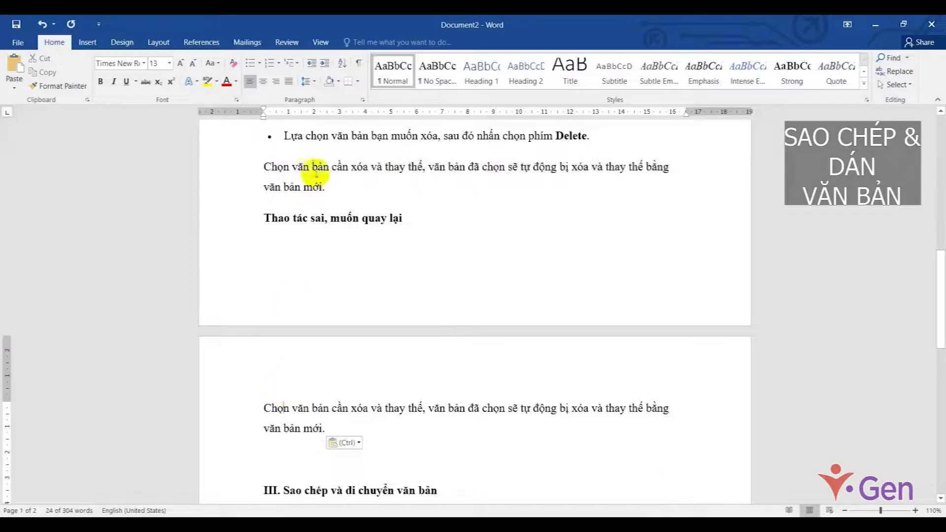
key("ctrl+z")
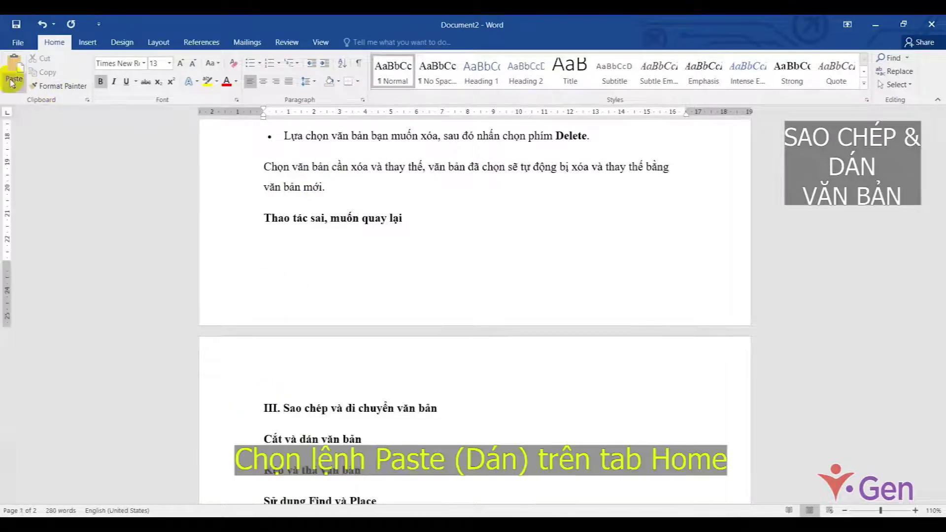
left_click(13, 77)
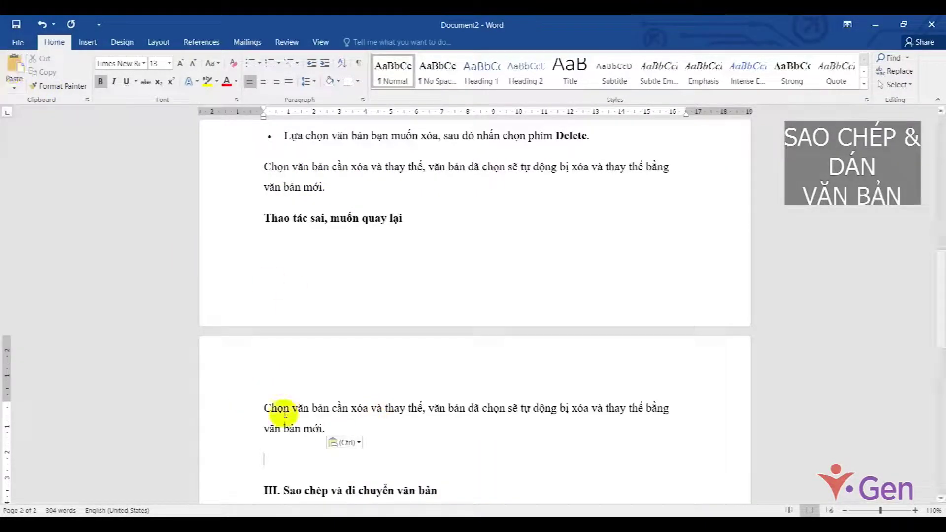
Step: Select the pasted paragraph on page 2 together with its following blank line
left_click_drag(259, 402, 325, 429)
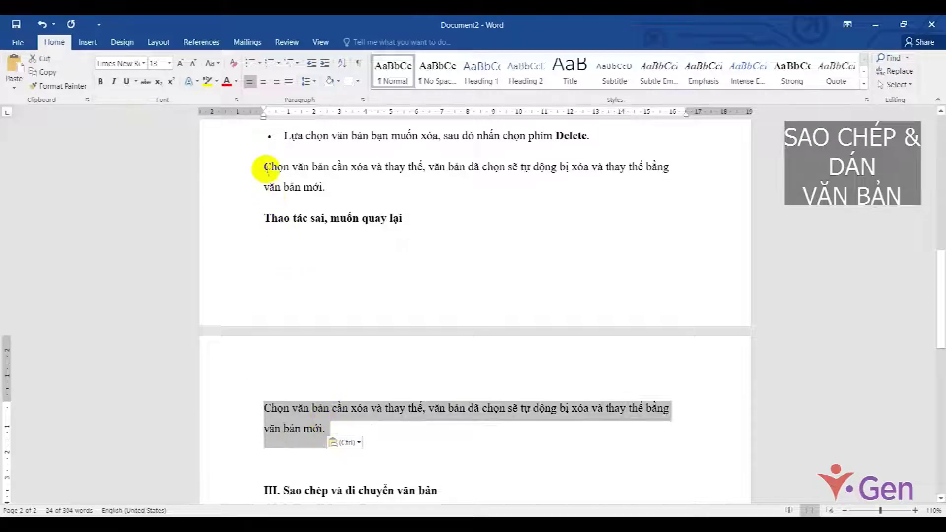
left_click_drag(263, 164, 339, 185)
left_click(370, 200)
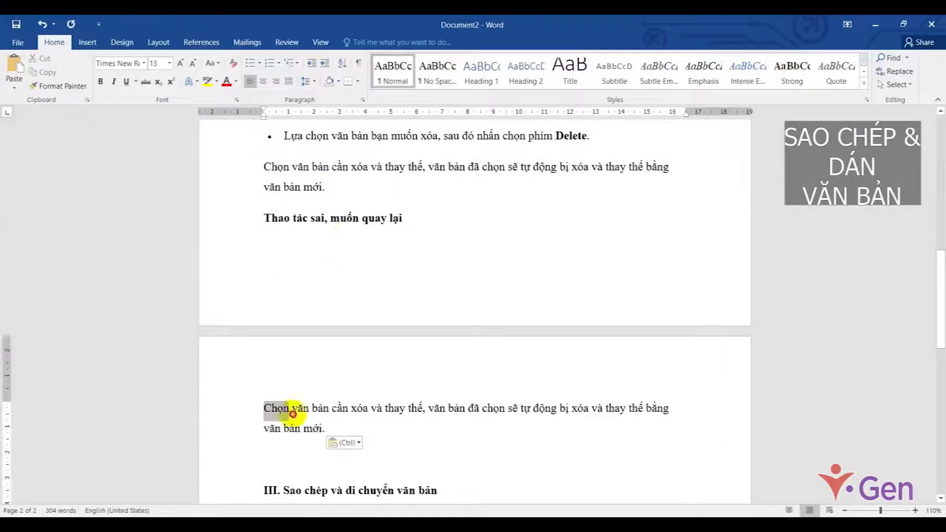
left_click_drag(264, 407, 309, 452)
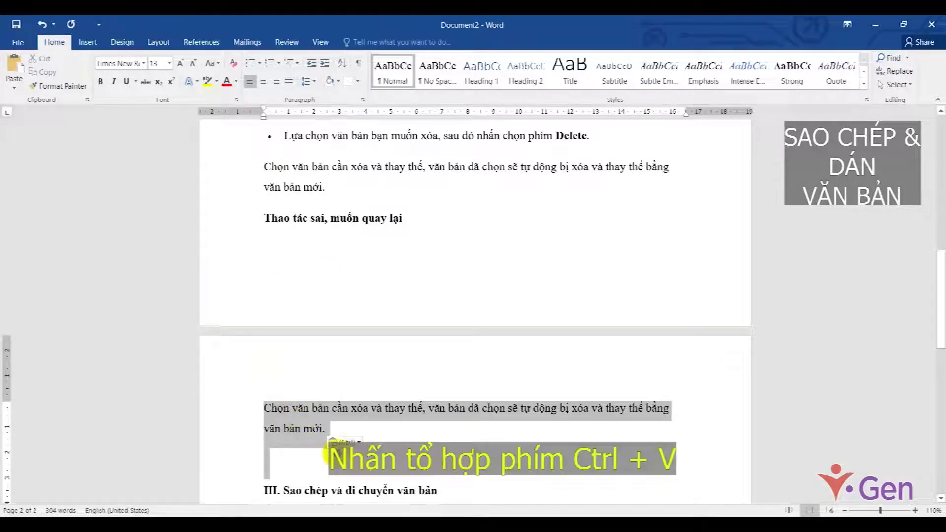
left_click(270, 408)
left_click_drag(270, 409, 379, 429)
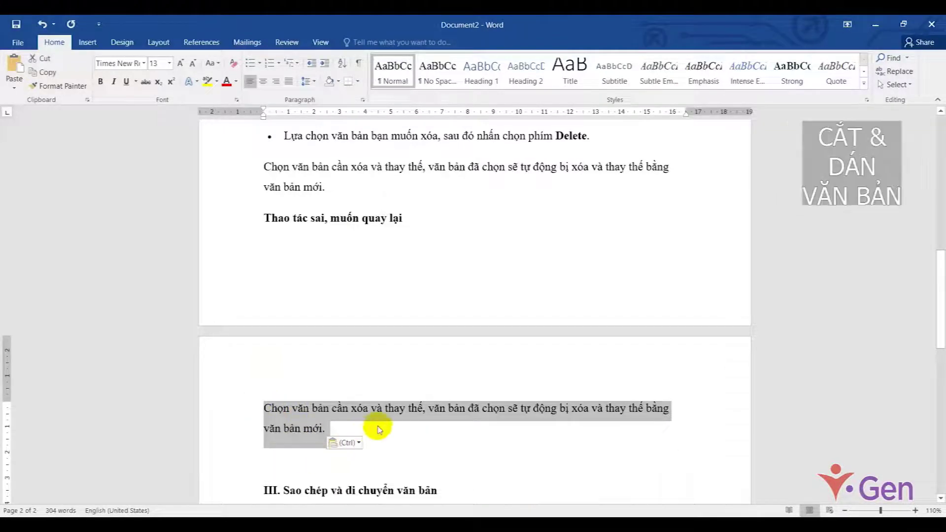
Step: Delete the page 2 copy, cut the original paragraph, paste it back, and remove the empty line
key("Delete")
left_click_drag(257, 170, 259, 182)
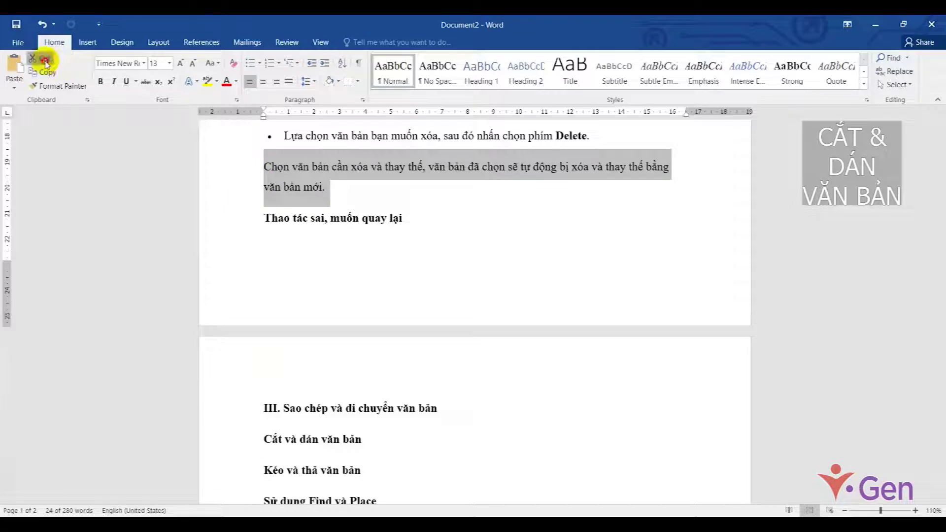
left_click(43, 59)
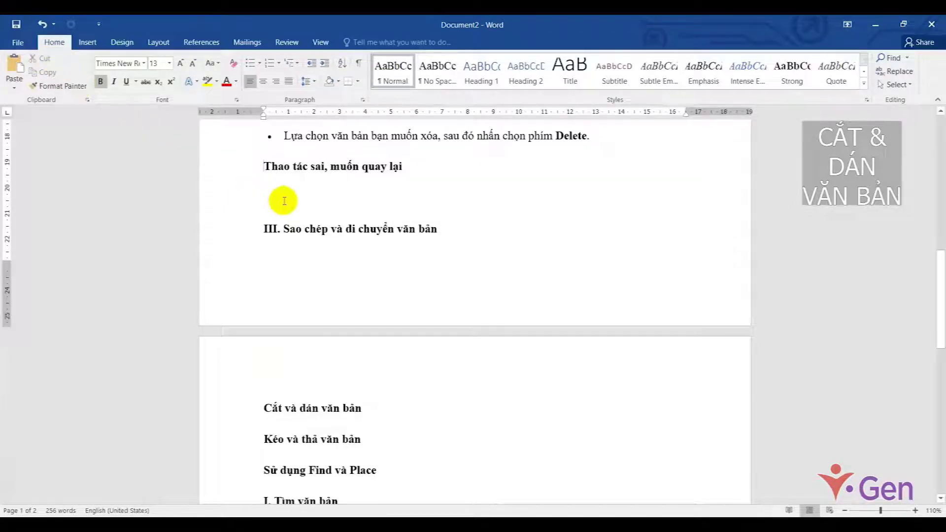
left_click(15, 69)
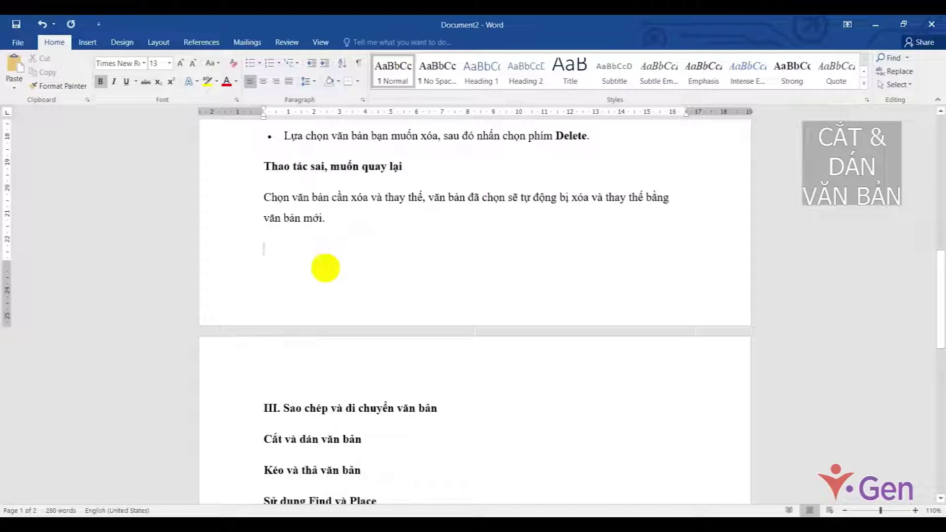
key("BackSpace")
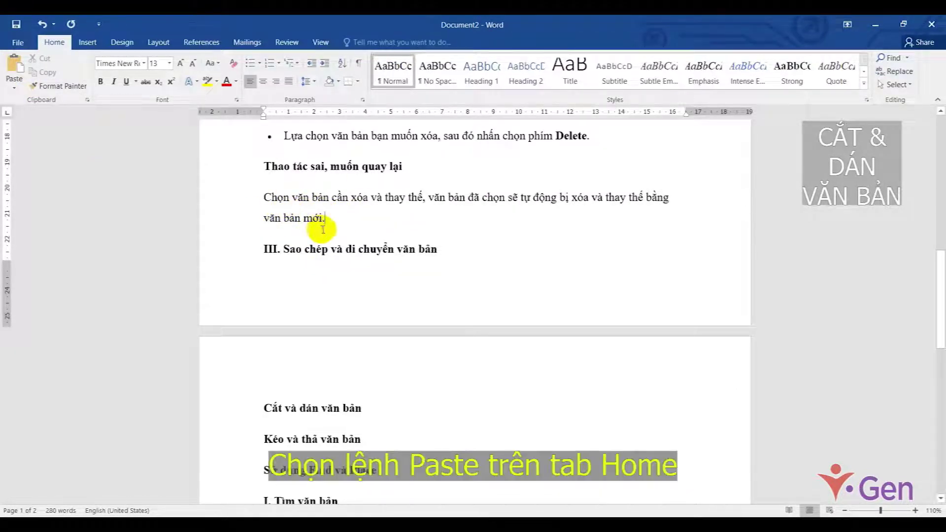
left_click_drag(264, 196, 326, 219)
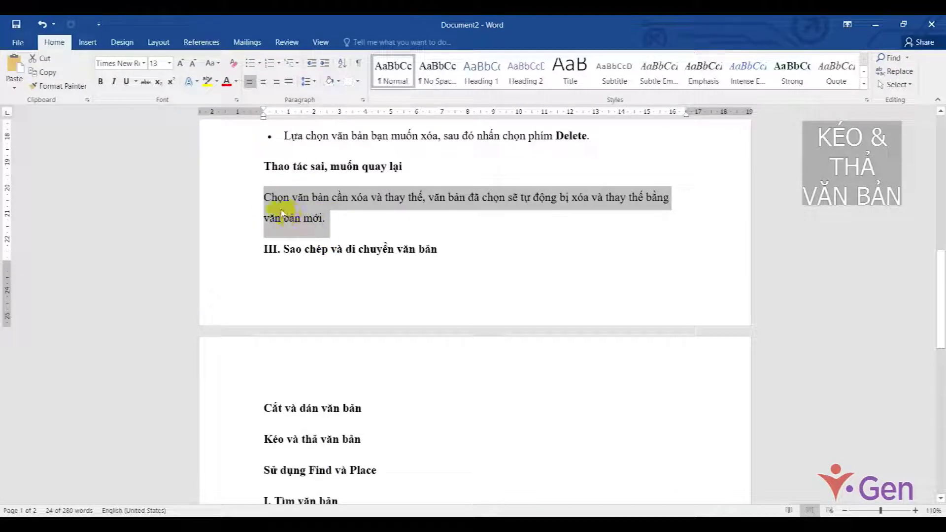
left_click_drag(281, 210, 261, 416)
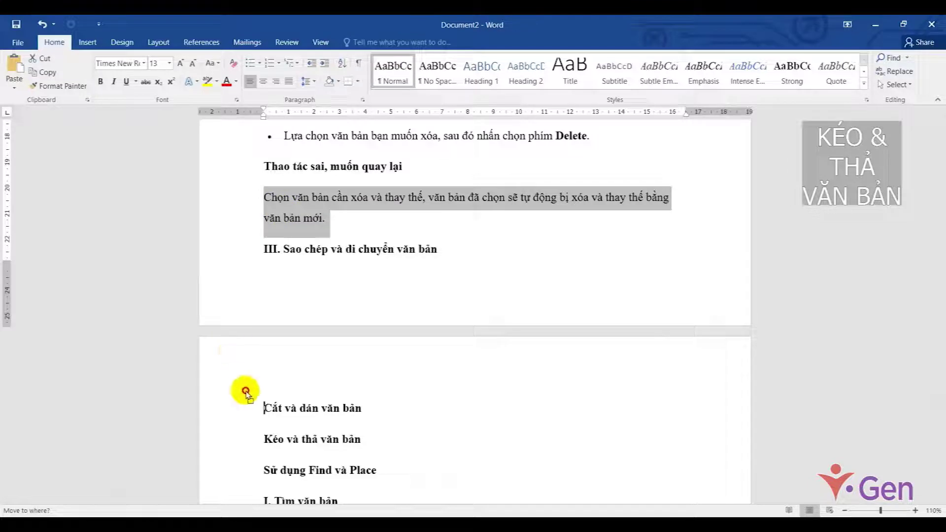
left_click_drag(261, 416, 397, 409)
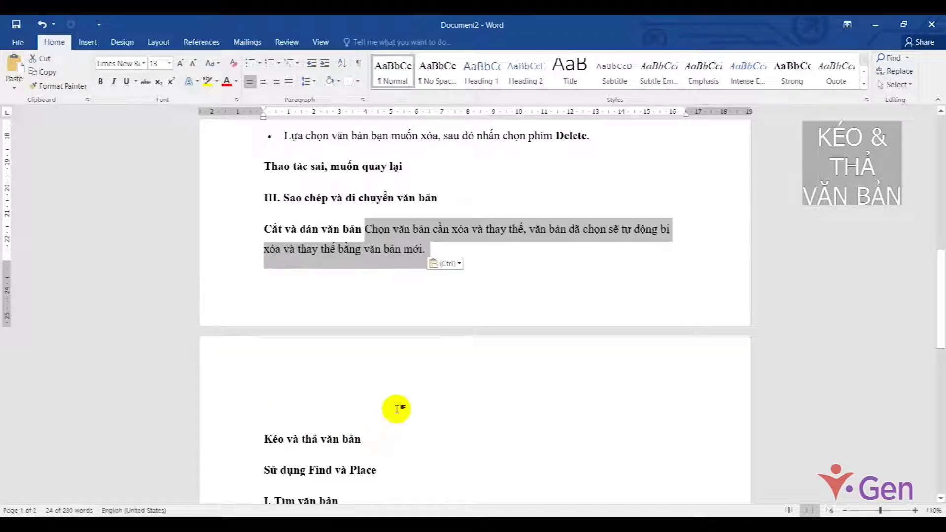
left_click(364, 229)
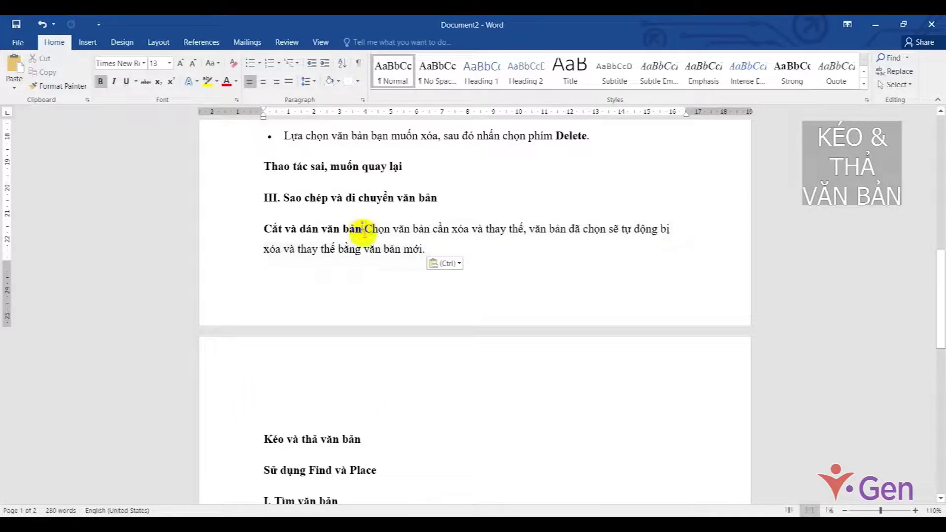
type(":")
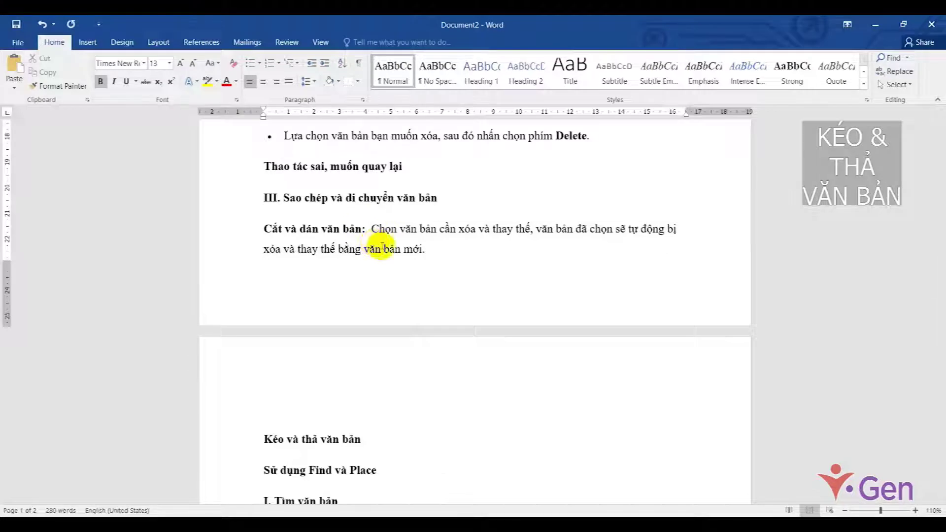
key("ctrl+z")
key("ctrl+z")
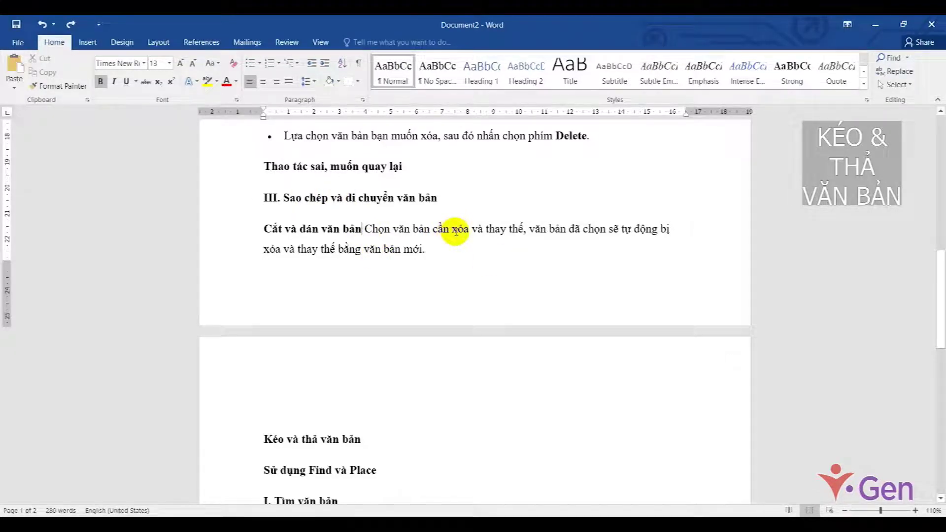
key("ctrl+z")
left_click(386, 329)
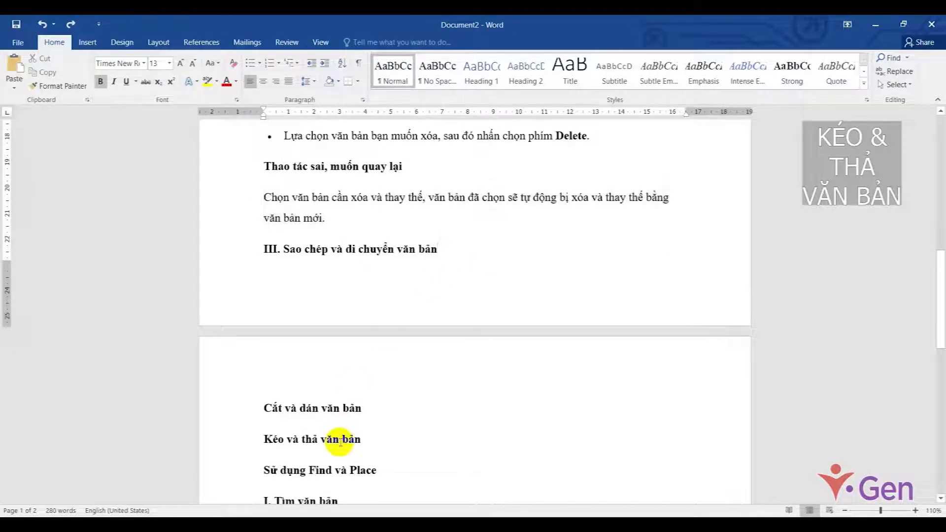
Step: Append ': tìm kiếm' after 'Sử dụng Find và Place' and remove bold from 'tìm kiếm'
scroll(338, 434, "down", 2)
left_click(236, 408)
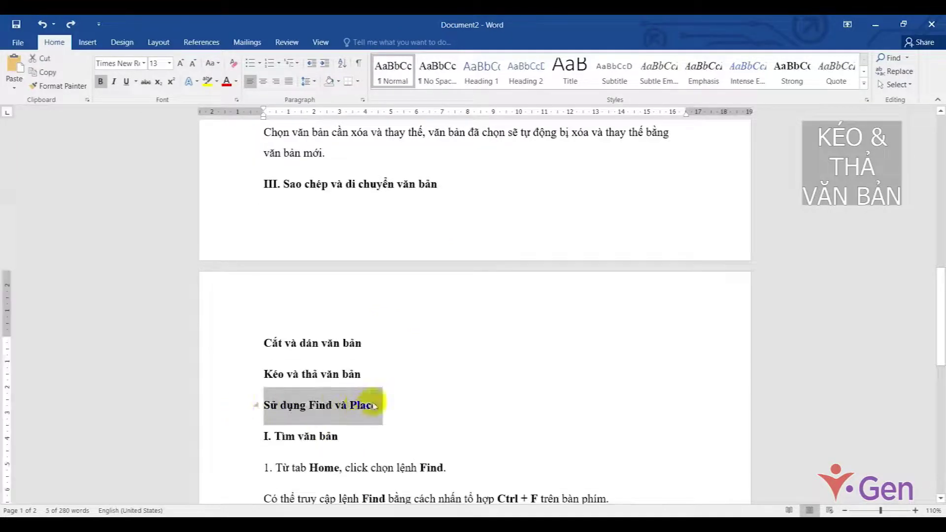
left_click(382, 407)
type("tìm kiếm")
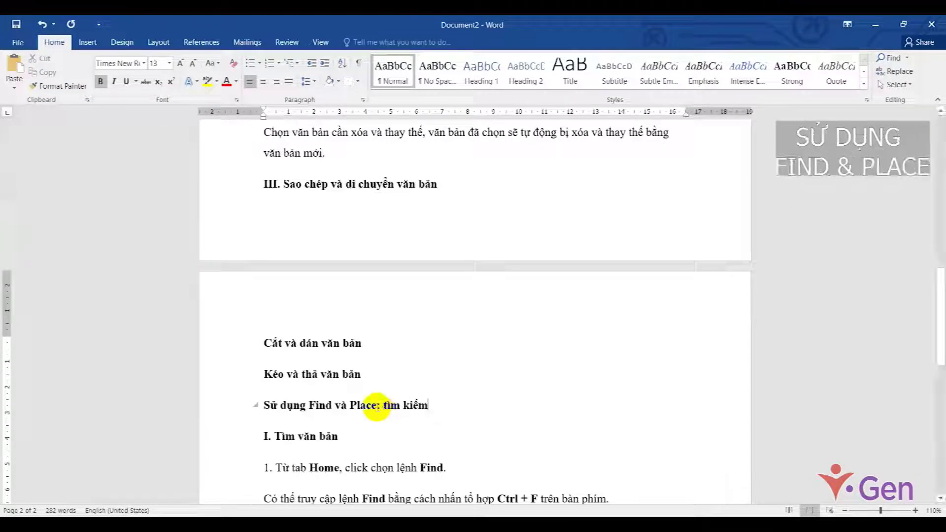
left_click_drag(383, 407, 428, 405)
key("ctrl+b")
left_click(453, 402)
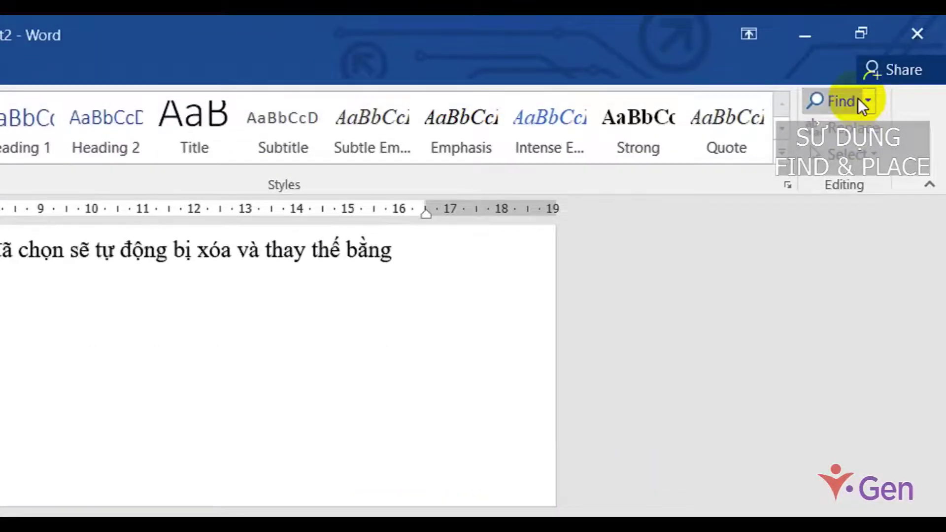
Step: Search the document for 'văn bản' in the Navigation pane, replacing the old term 'Nhập'
left_click(851, 100)
type("Nhập")
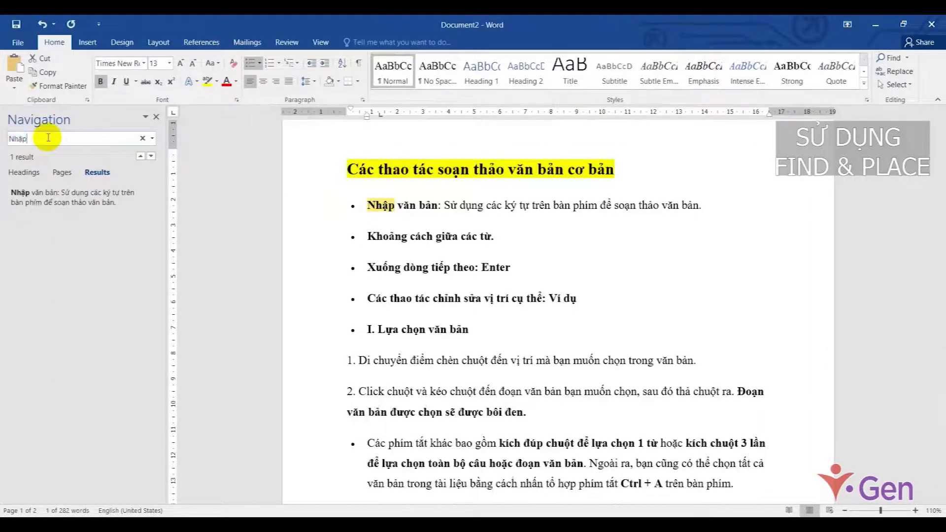
left_click_drag(47, 138, 9, 138)
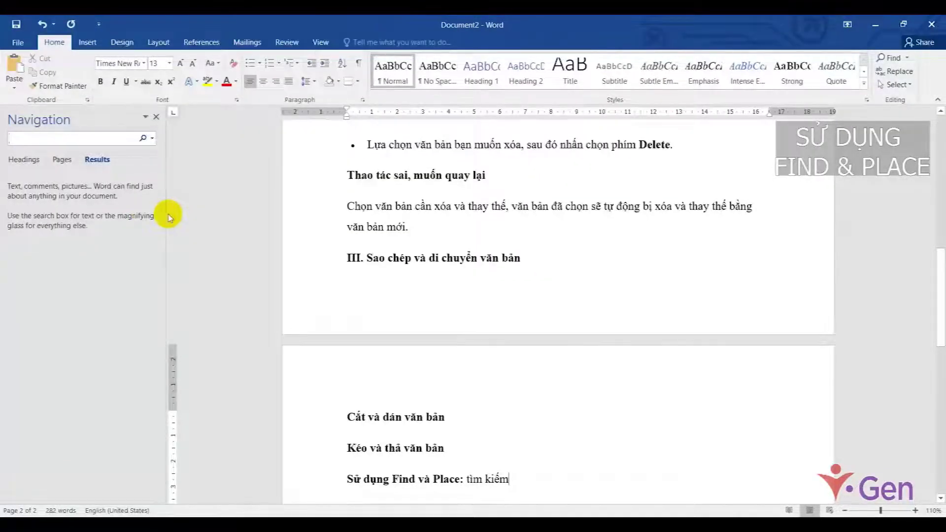
type("Vval")
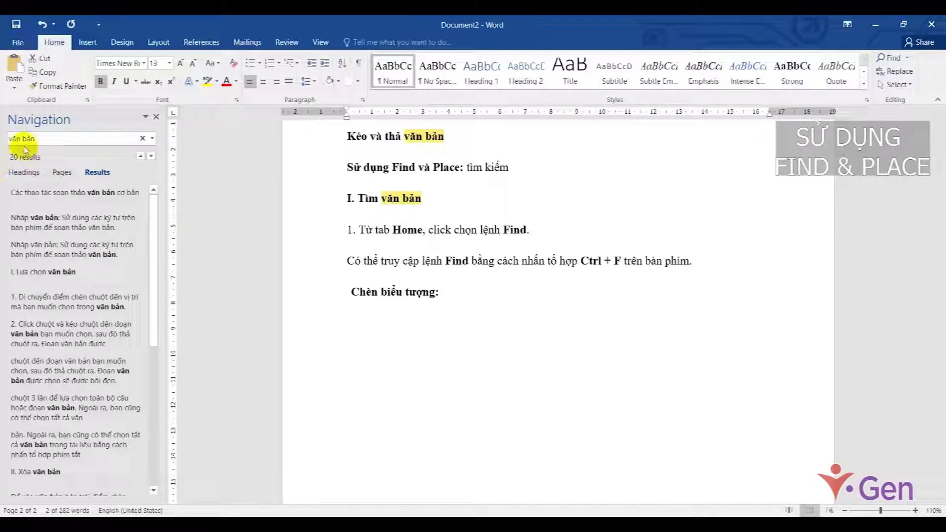
Step: Step through the 'văn bản' matches with the result arrows and scroll through the document
left_click(150, 157)
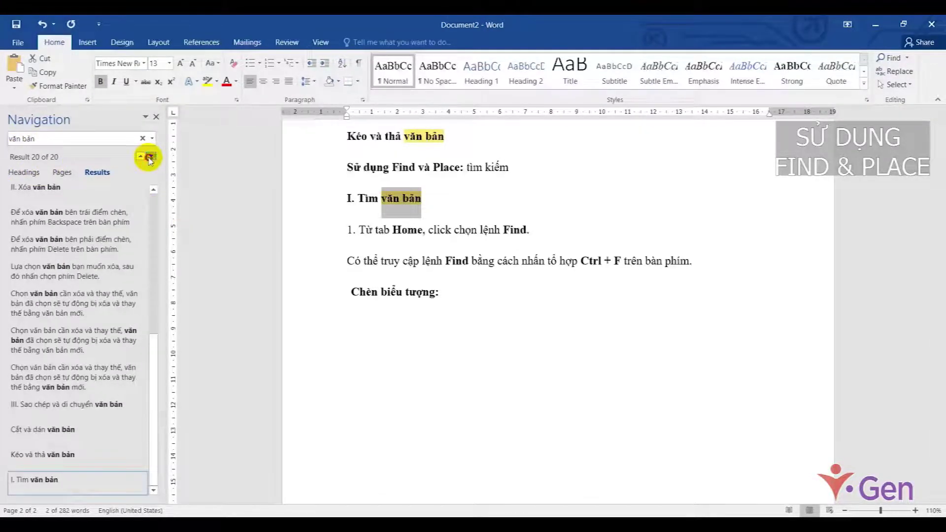
left_click(150, 157)
left_click(150, 156)
left_click(150, 157)
left_click(151, 157)
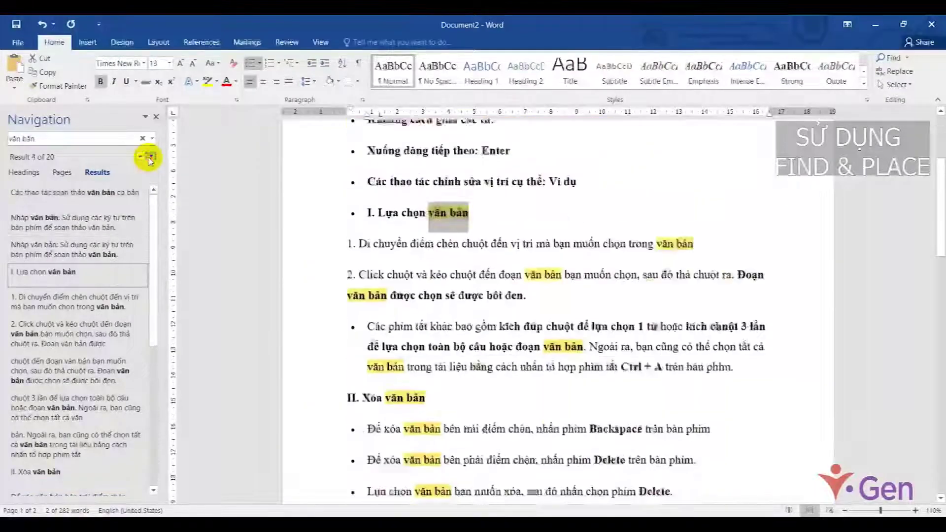
left_click(150, 156)
left_click(150, 157)
left_click(151, 156)
left_click(150, 156)
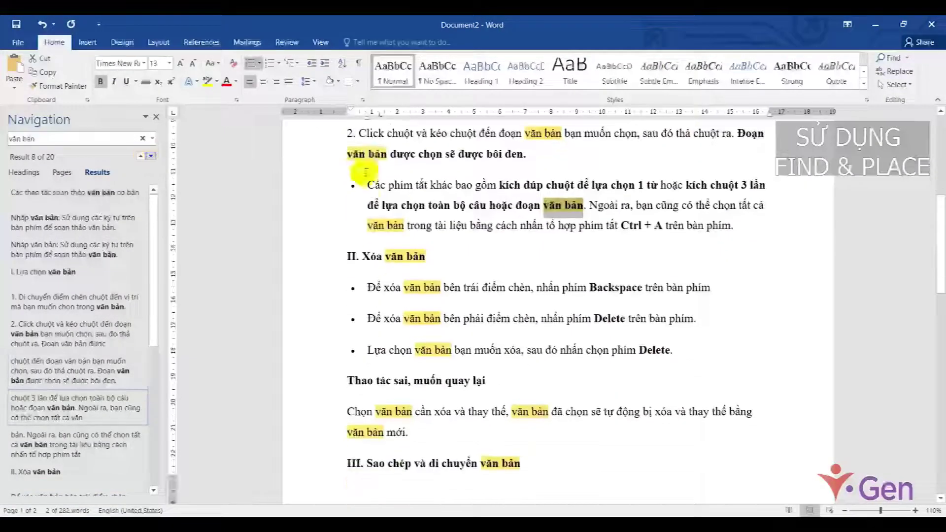
scroll(366, 187, "down", 3)
scroll(394, 207, "down", 3)
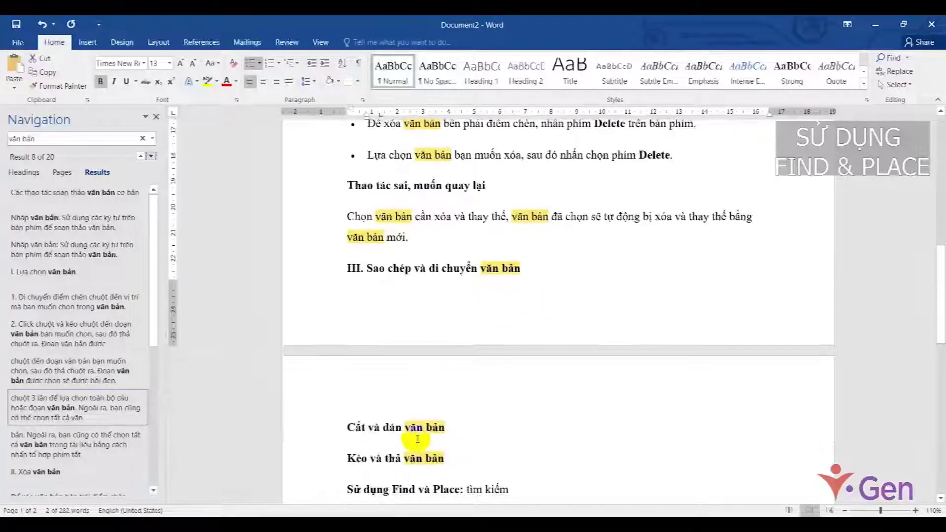
scroll(417, 438, "down", 3)
scroll(423, 379, "down", 3)
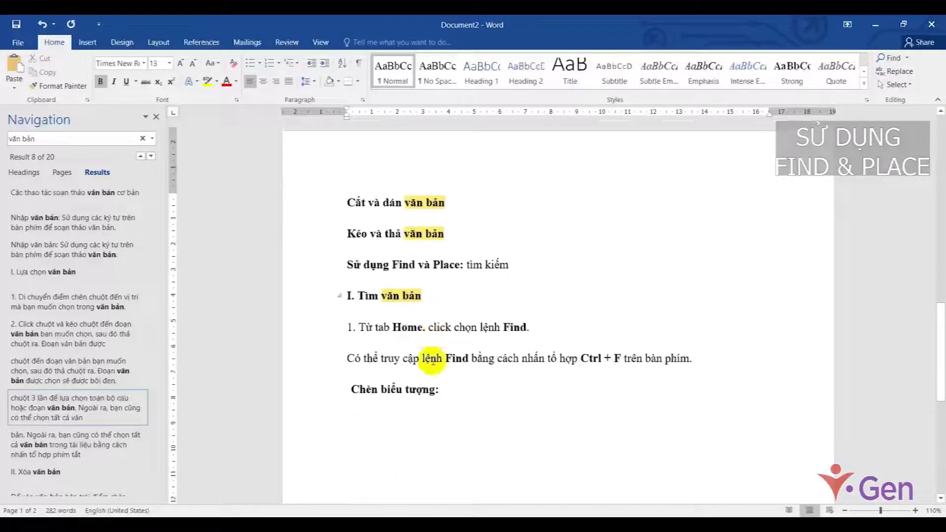
Step: Close the search pane, select 'Chèn biểu tượng:', and open the Insert > Symbol gallery
left_click(155, 118)
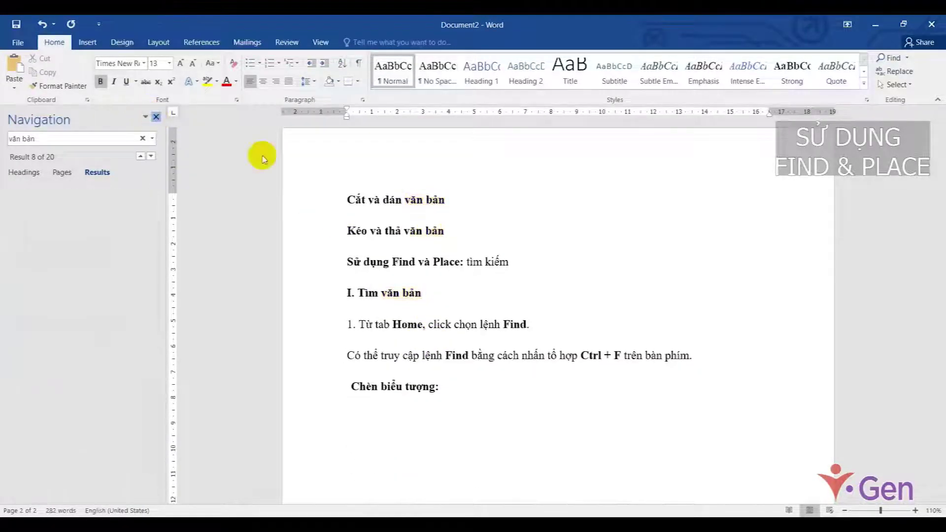
scroll(487, 329, "down", 3)
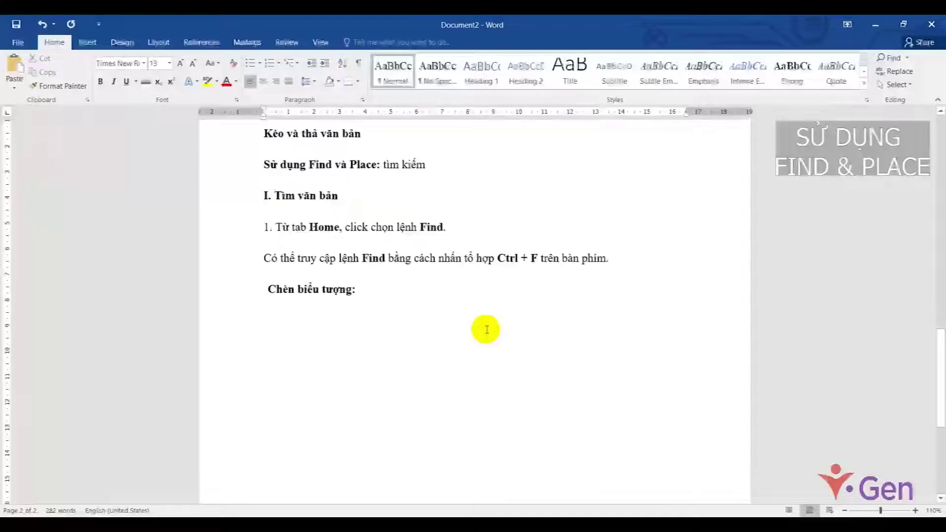
left_click_drag(268, 291, 353, 296)
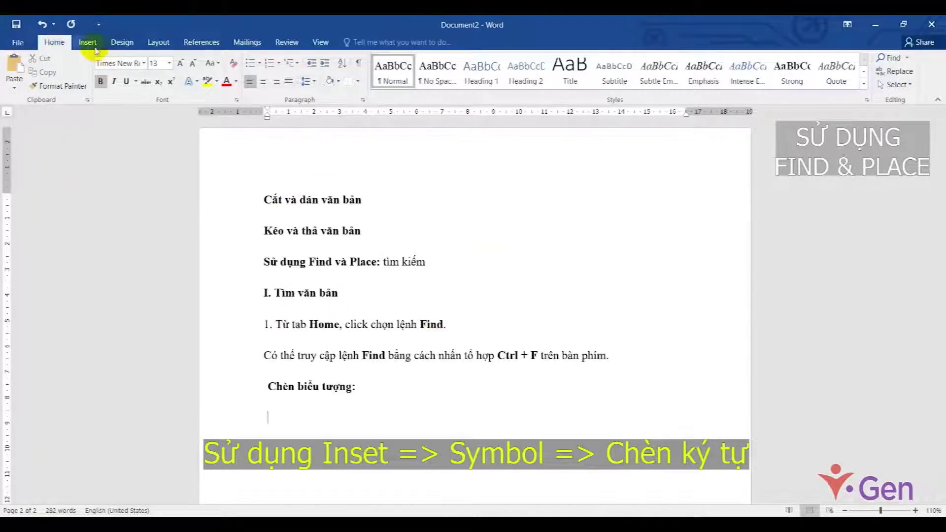
left_click(89, 42)
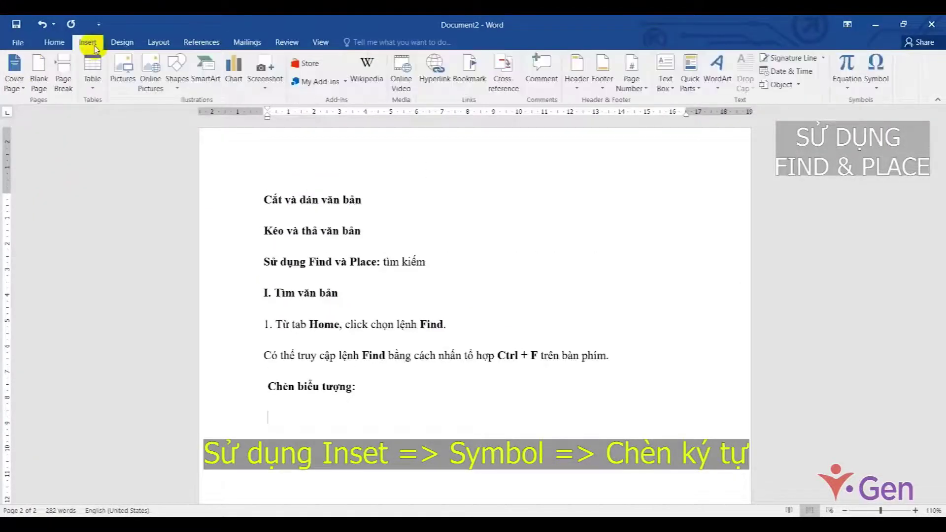
left_click(877, 74)
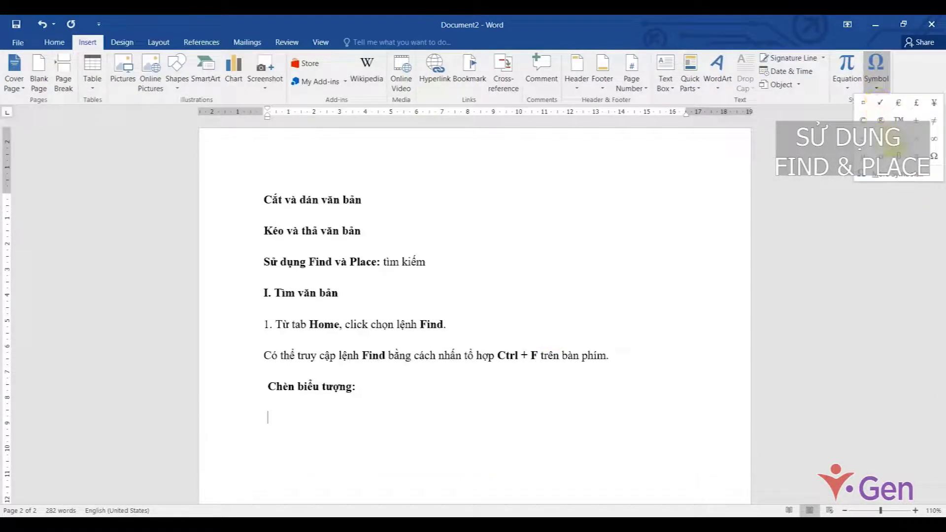